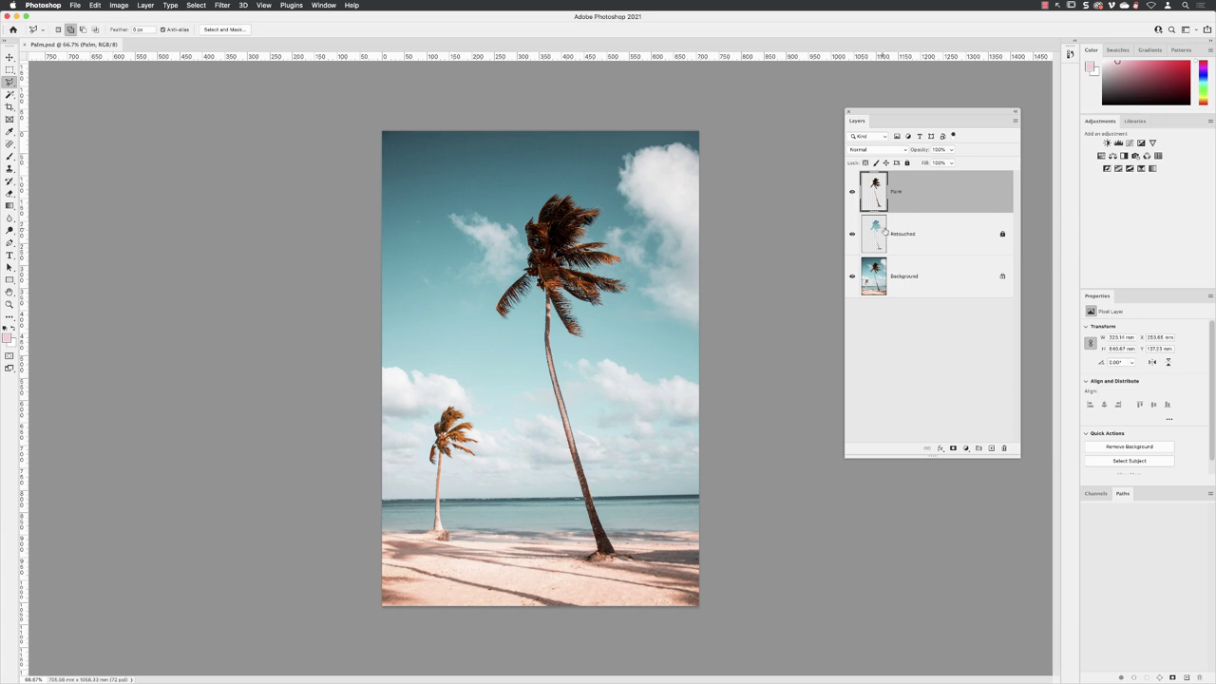
Step: Toggle the Palm, Retouched and Background layers' visibility to compare the cut-out palm with the original
{"action": "left_click", "coordinate": [851, 192]}
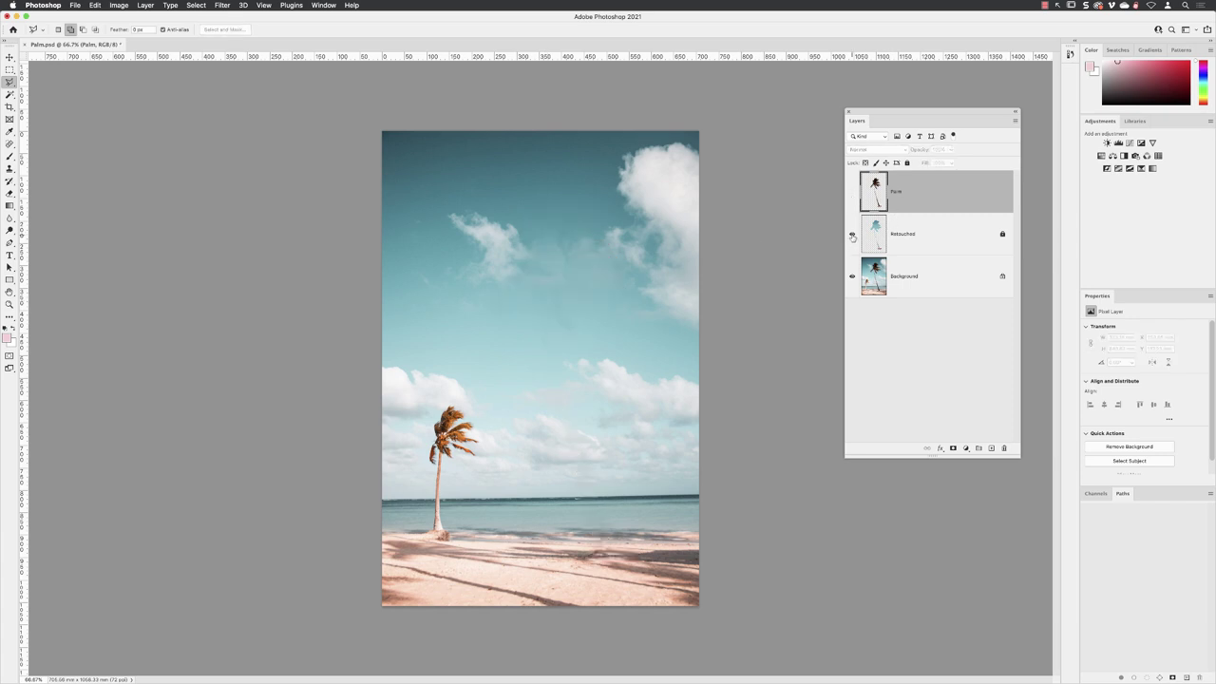
{"action": "left_click", "coordinate": [852, 235]}
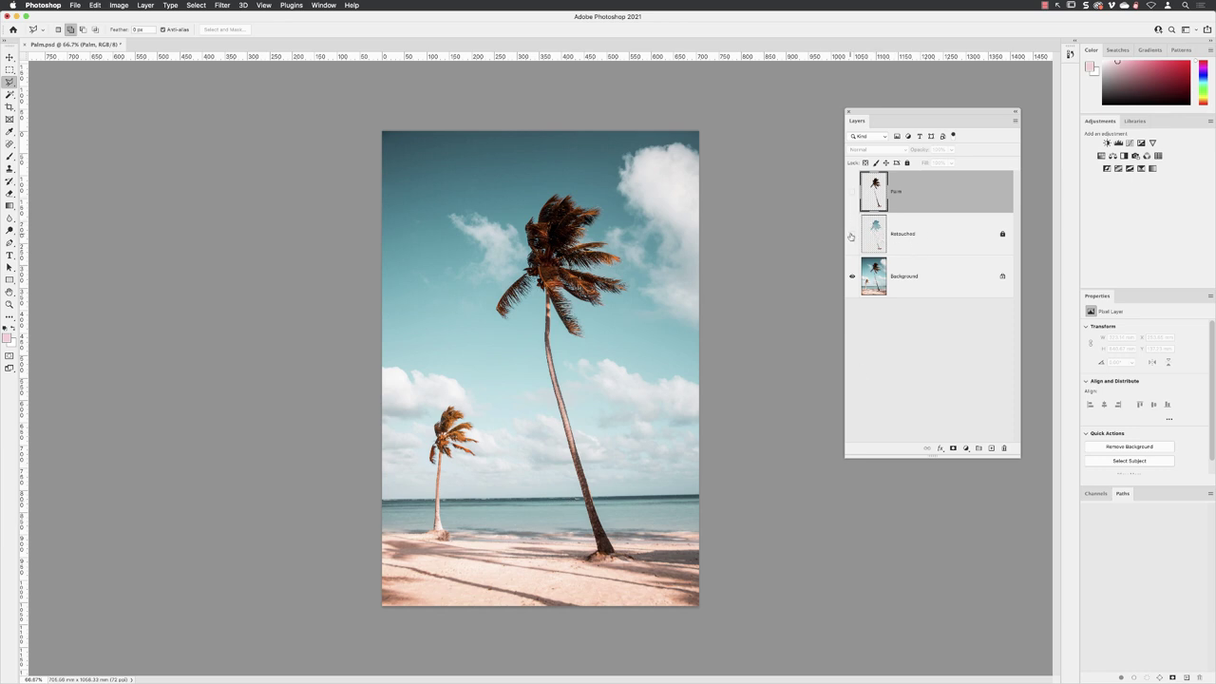
{"action": "left_click", "coordinate": [852, 235]}
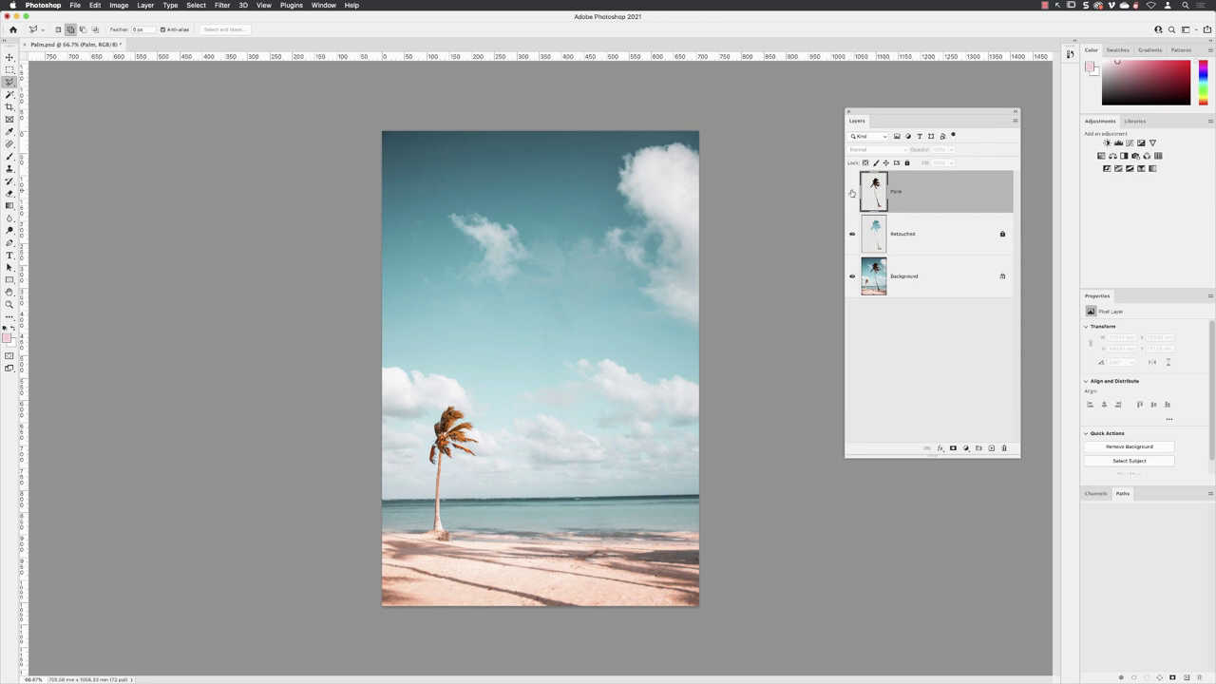
{"action": "left_click", "coordinate": [852, 193]}
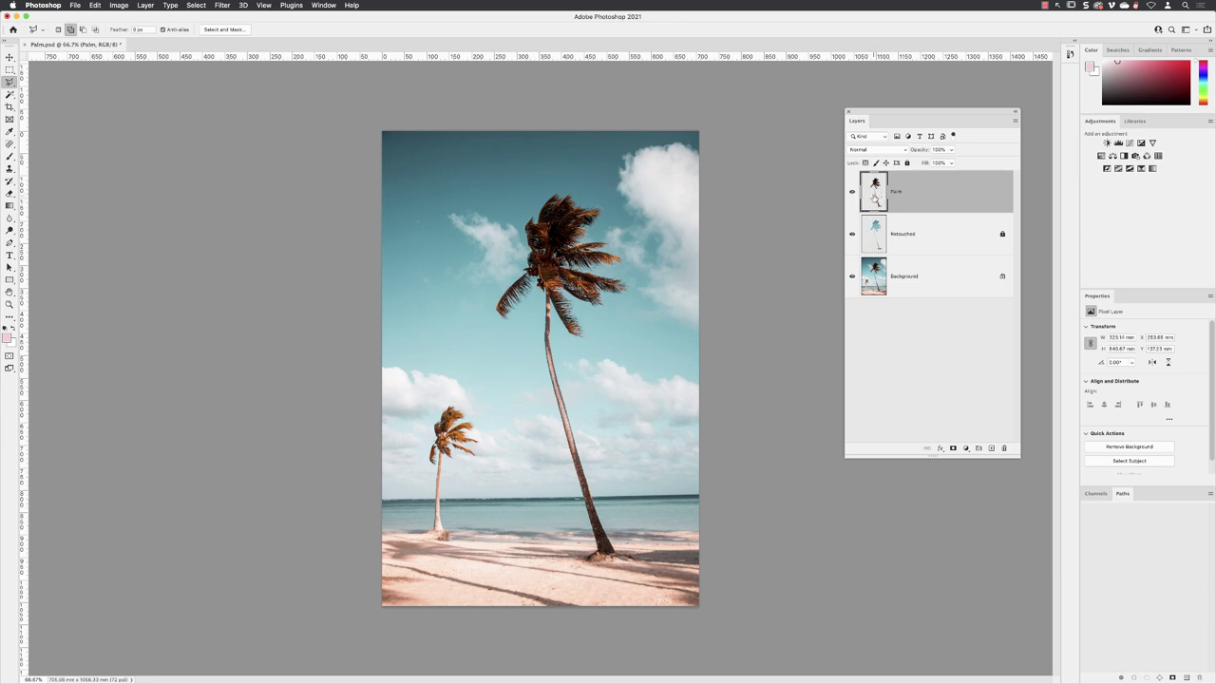
{"action": "left_click", "coordinate": [853, 234]}
{"action": "left_click", "coordinate": [852, 276]}
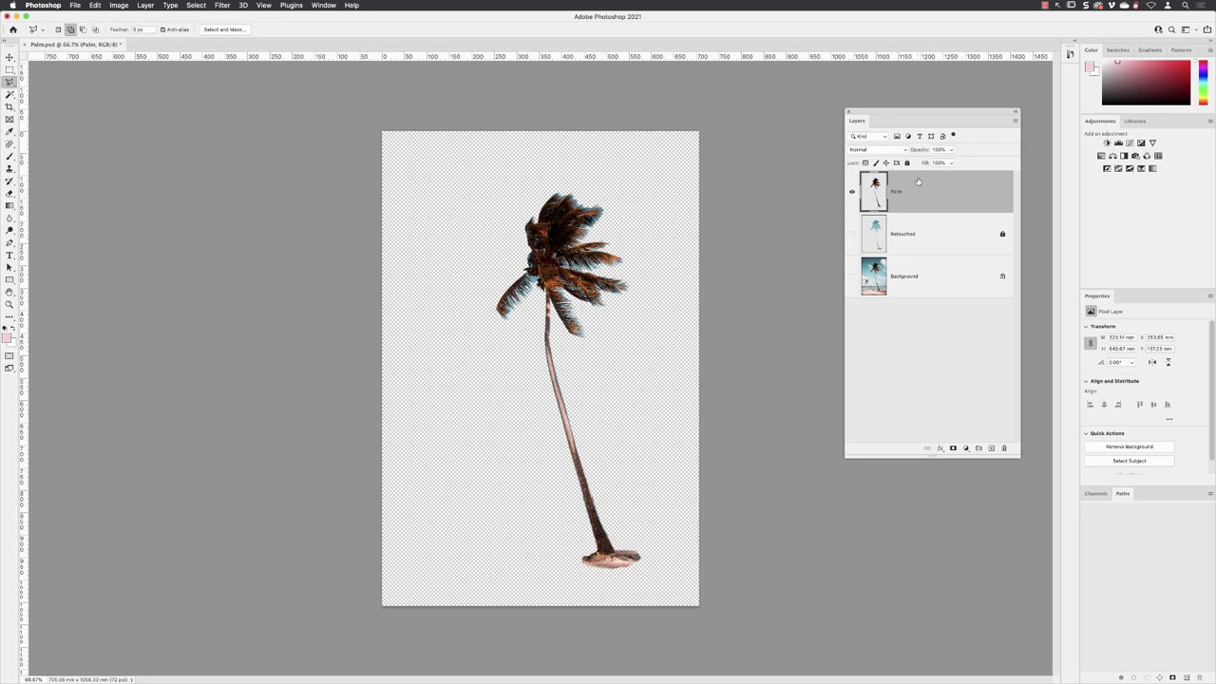
{"action": "left_click", "coordinate": [852, 234]}
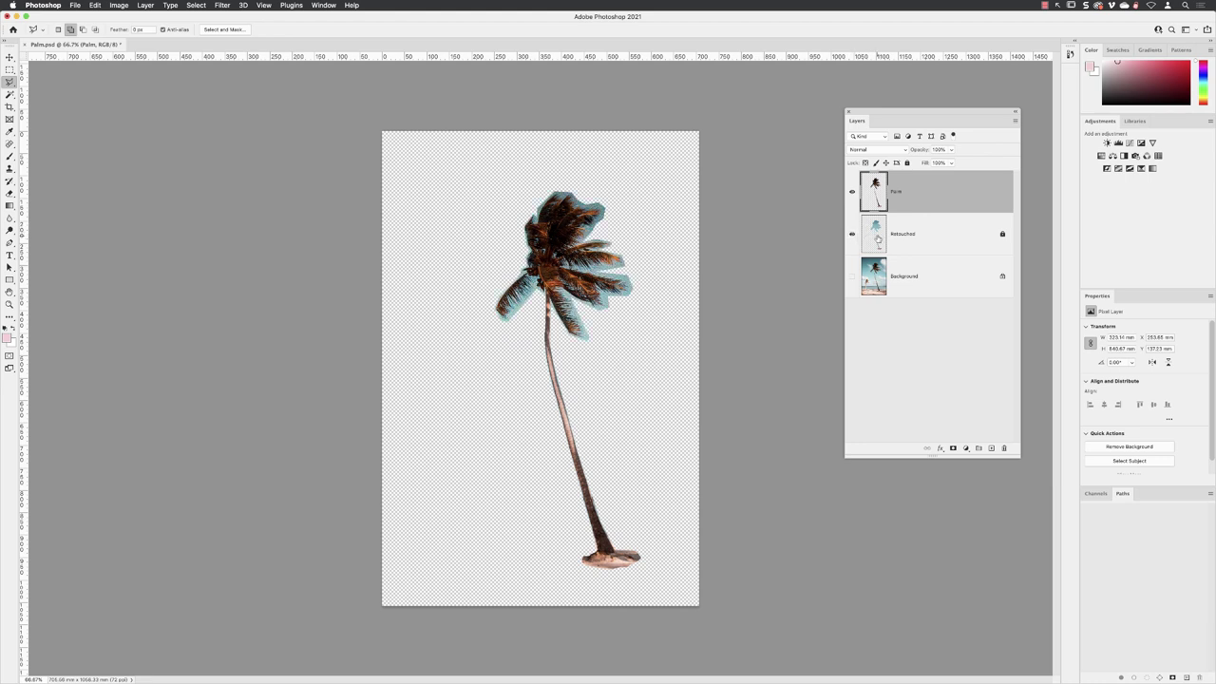
{"action": "left_click", "coordinate": [852, 277]}
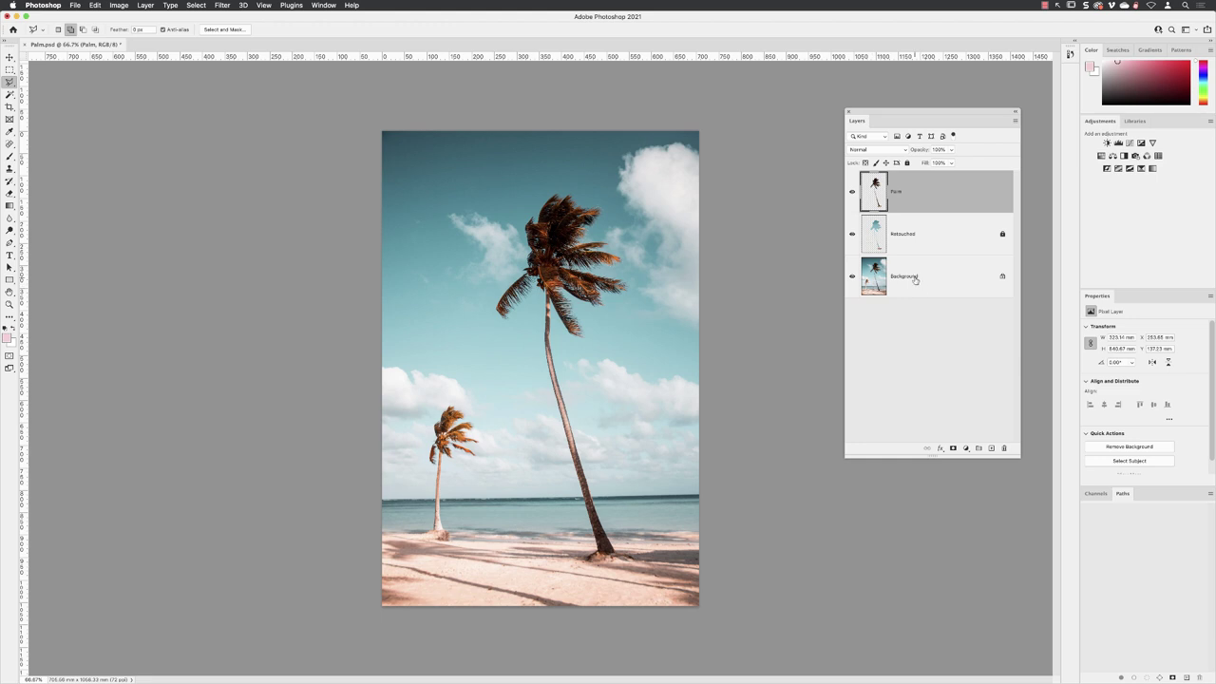
Step: Convert the Palm layer into a smart object from its layer context menu
{"action": "right_click", "coordinate": [895, 193]}
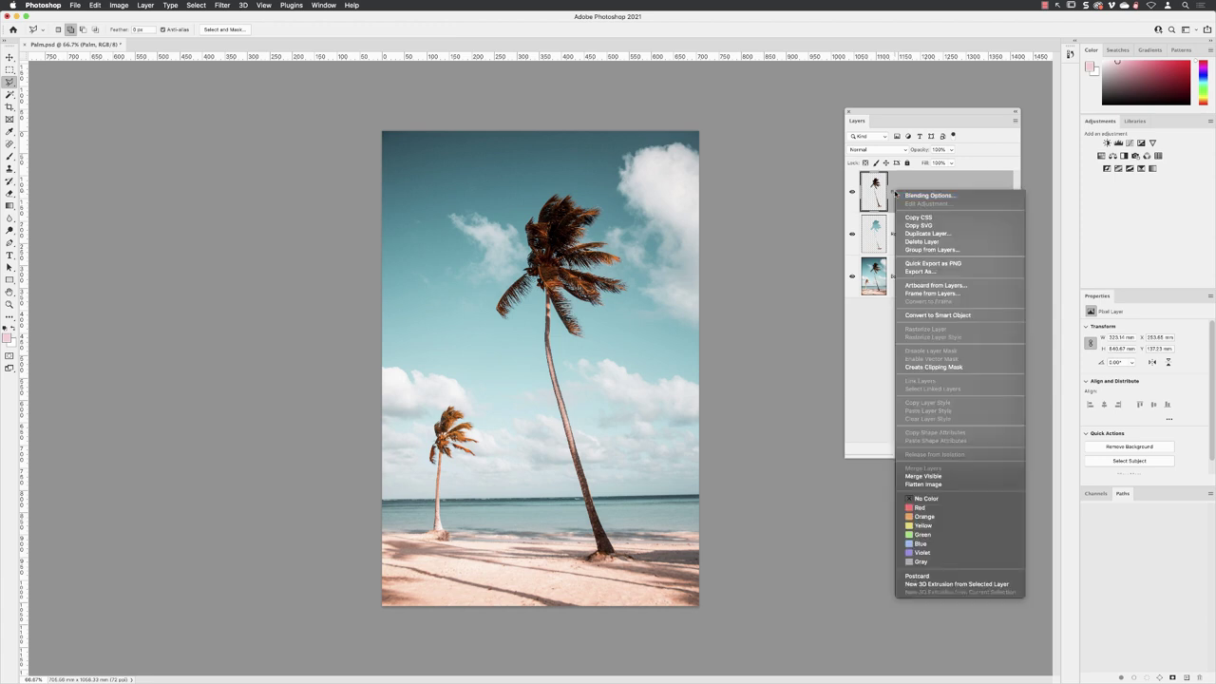
{"action": "left_click", "coordinate": [963, 316]}
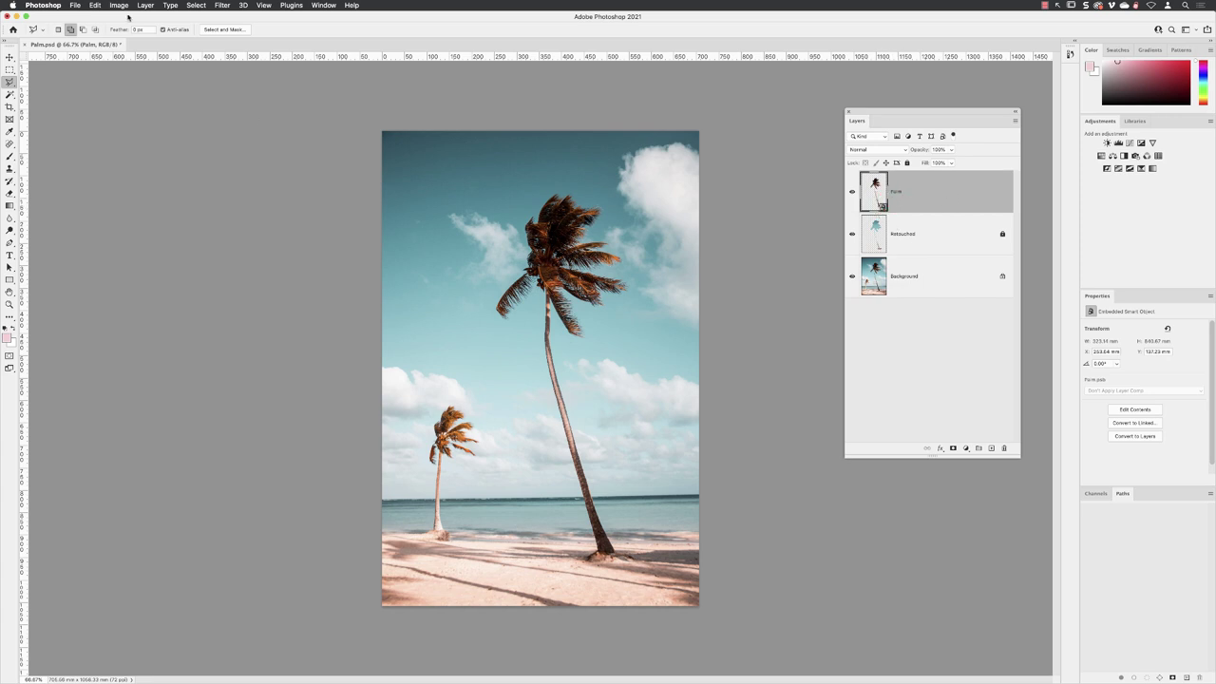
{"action": "left_click", "coordinate": [95, 4]}
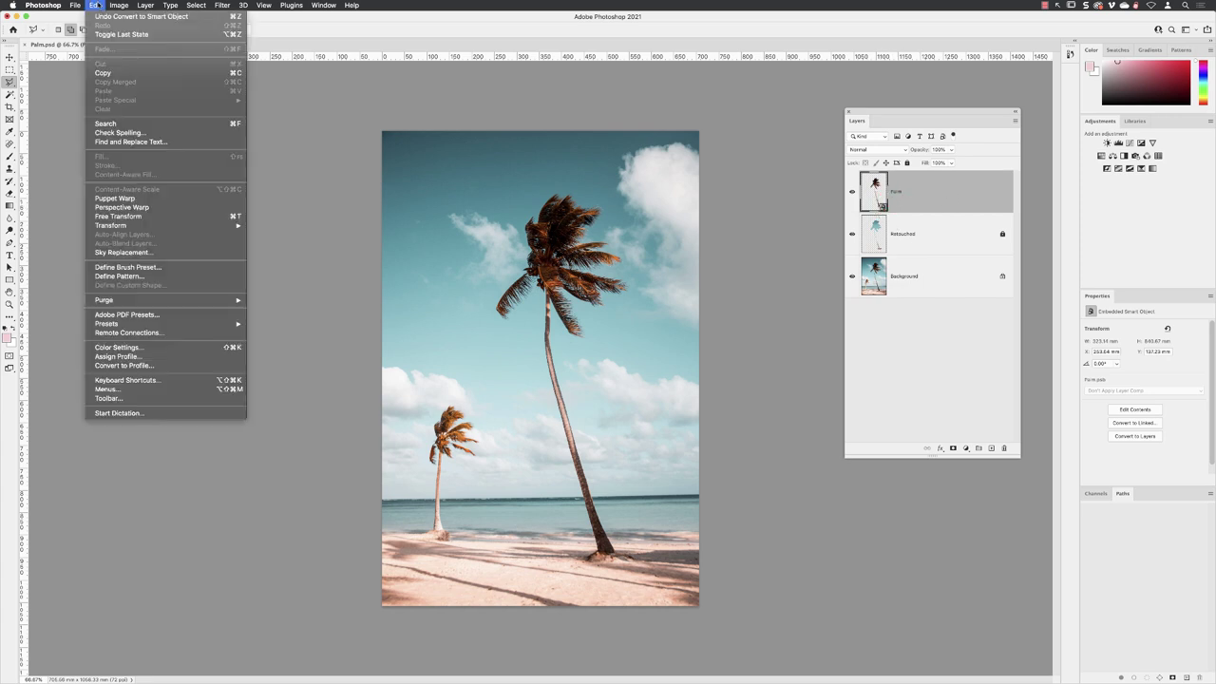
Step: Start Edit > Puppet Warp on the Palm smart object and zoom in on the tall palm
{"action": "left_click", "coordinate": [168, 202]}
{"action": "scroll", "coordinate": [577, 300], "scroll_direction": "up", "scroll_amount": 5}
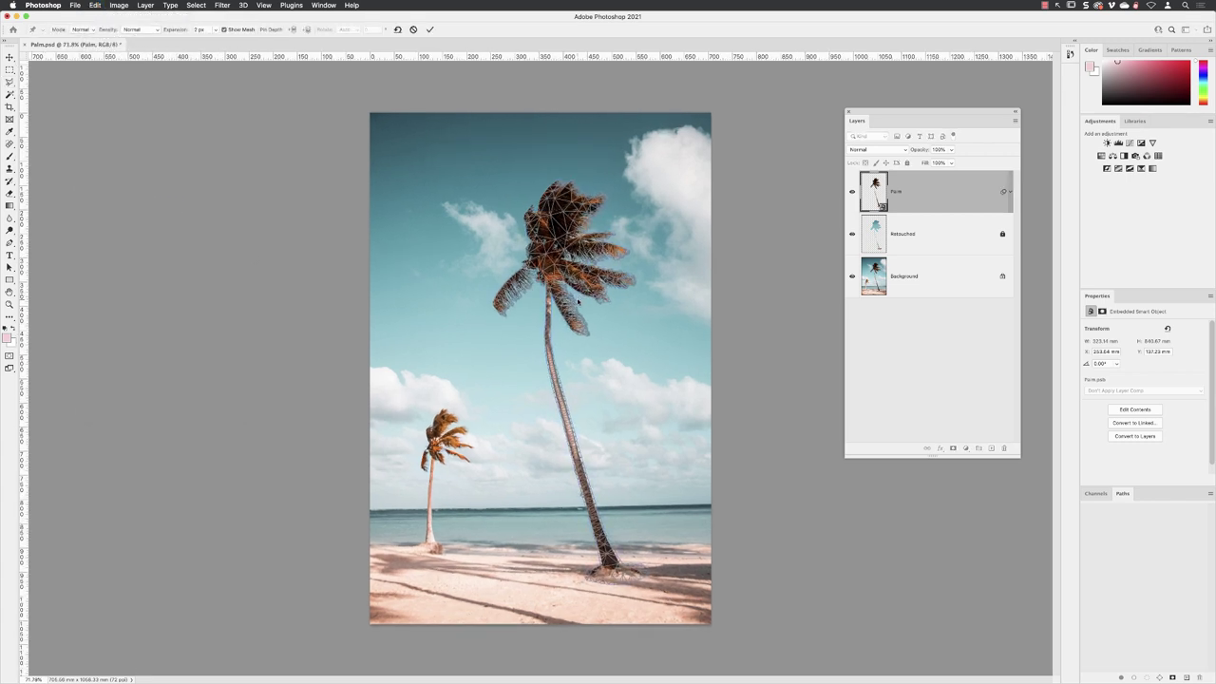
{"action": "scroll", "coordinate": [575, 295], "scroll_direction": "up", "scroll_amount": 4}
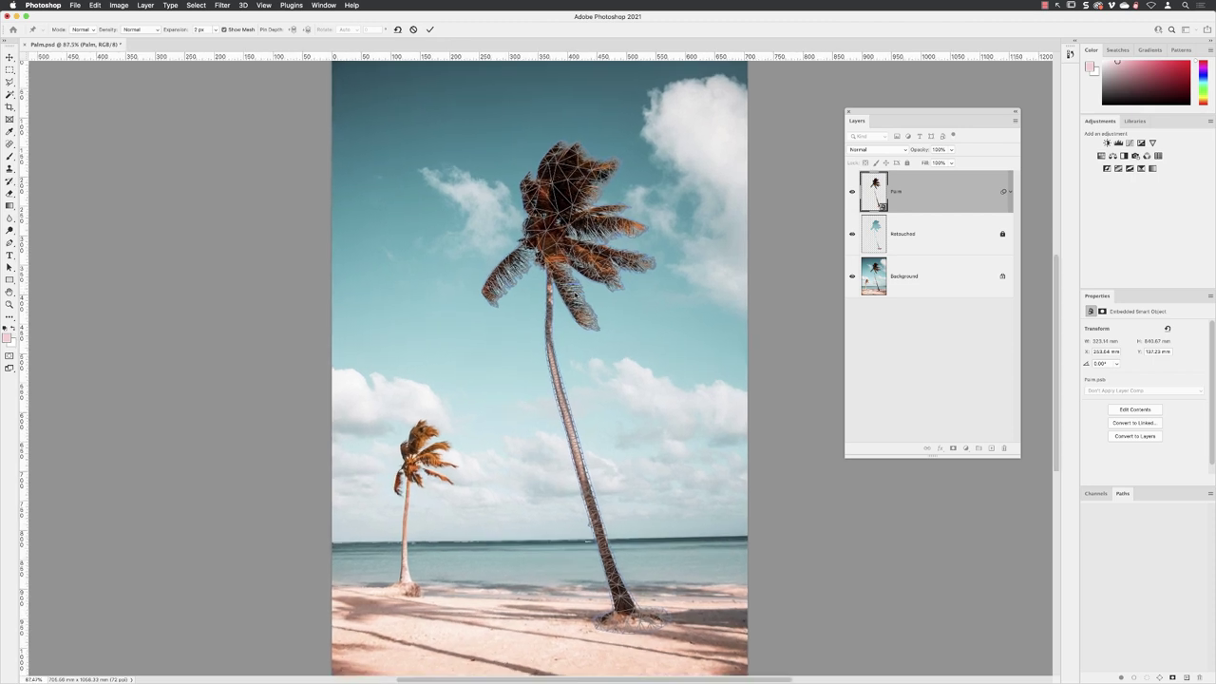
{"action": "scroll", "coordinate": [652, 345], "scroll_direction": "up", "scroll_amount": 2}
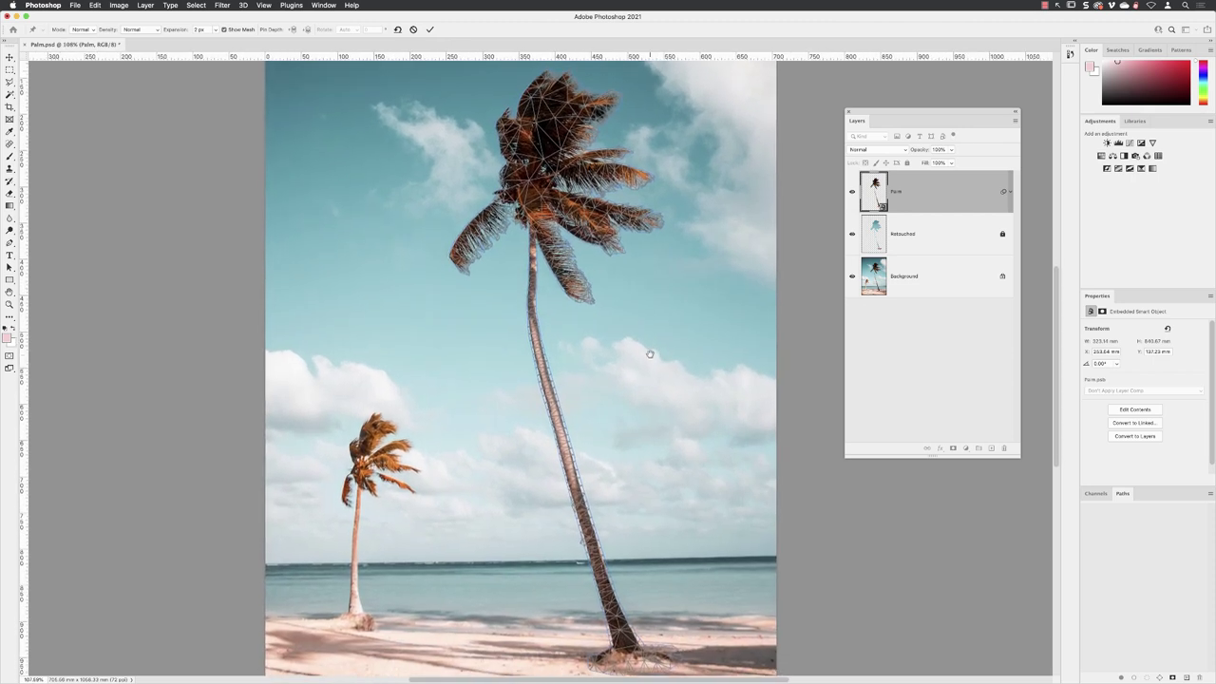
{"action": "scroll", "coordinate": [652, 345], "scroll_direction": "down", "scroll_amount": 2}
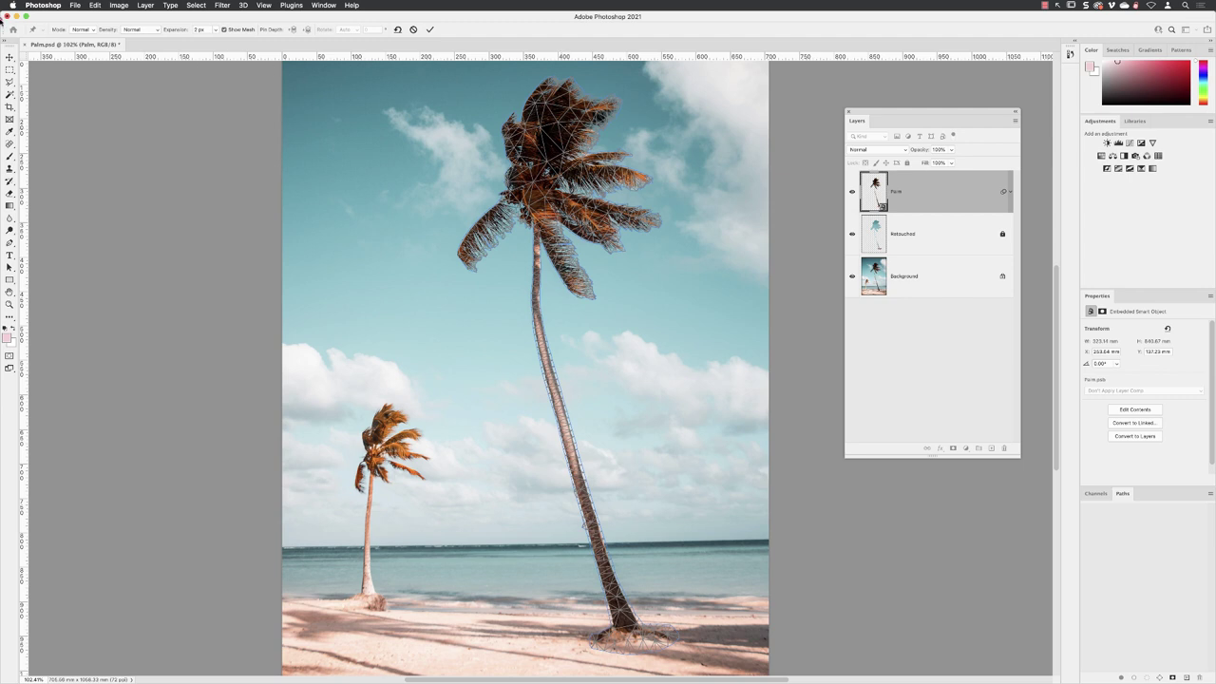
Step: Keep the Puppet Warp mode at Normal and set Density to More Points after trying Fewer Points
{"action": "left_click_drag", "start_coordinate": [3, 20], "coordinate": [496, 43]}
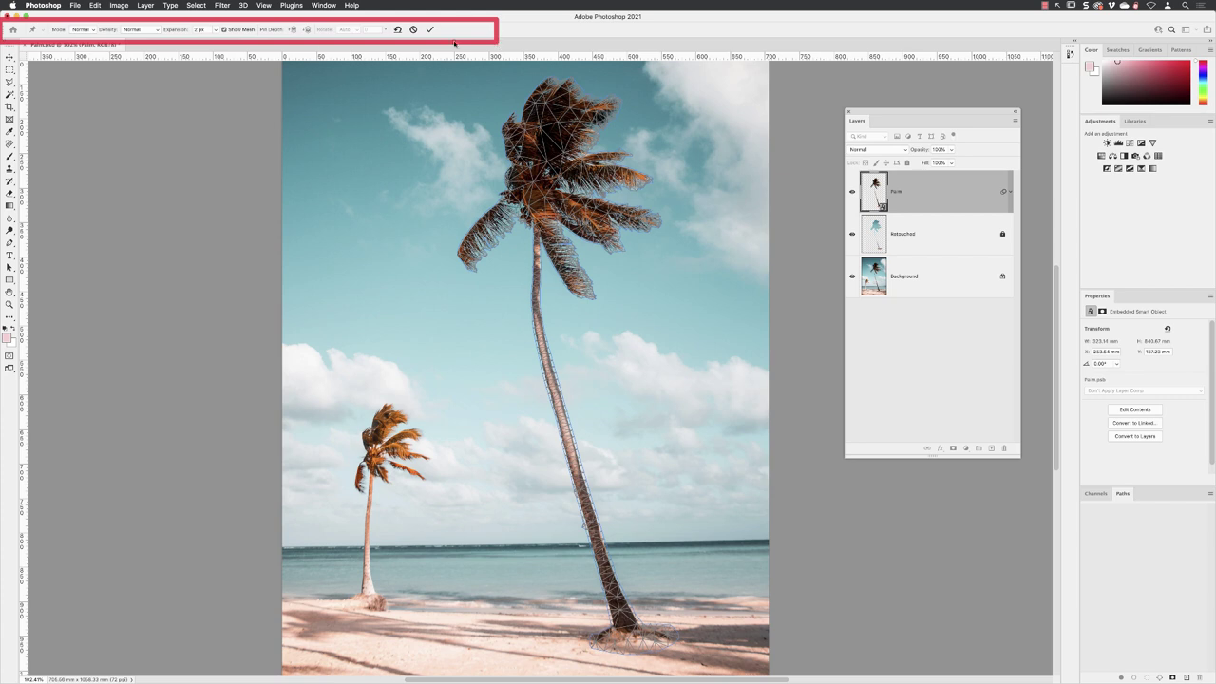
{"action": "left_click", "coordinate": [88, 30]}
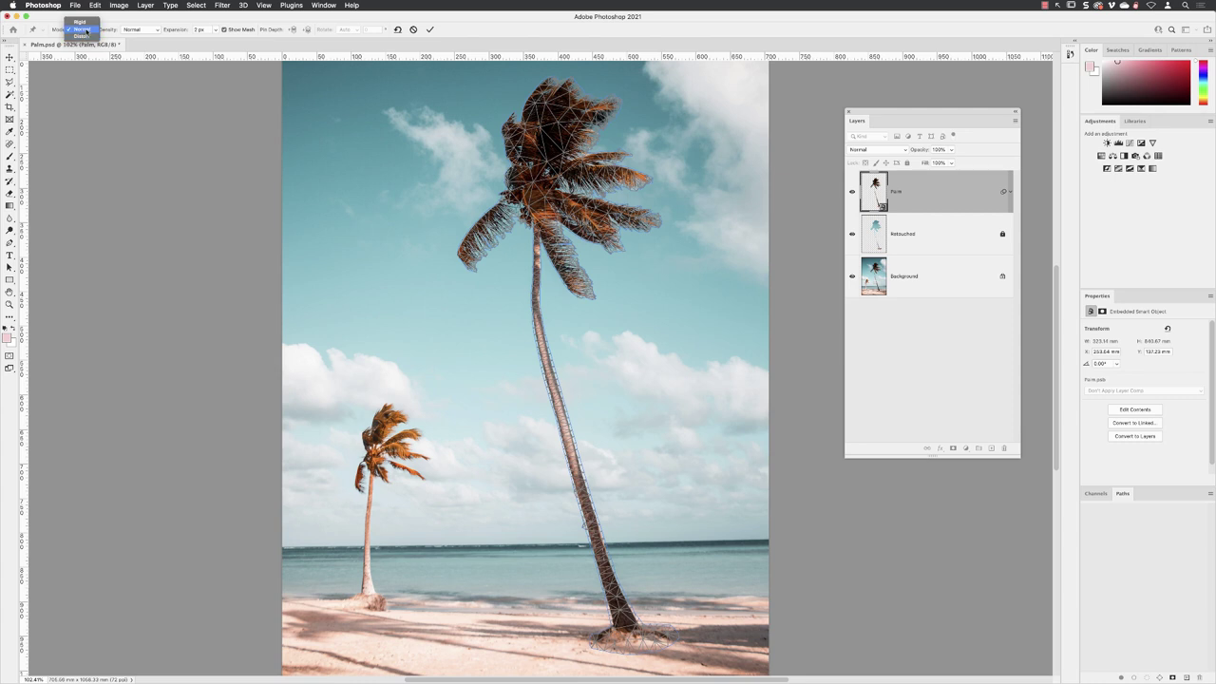
{"action": "left_click", "coordinate": [86, 31]}
{"action": "left_click", "coordinate": [139, 31]}
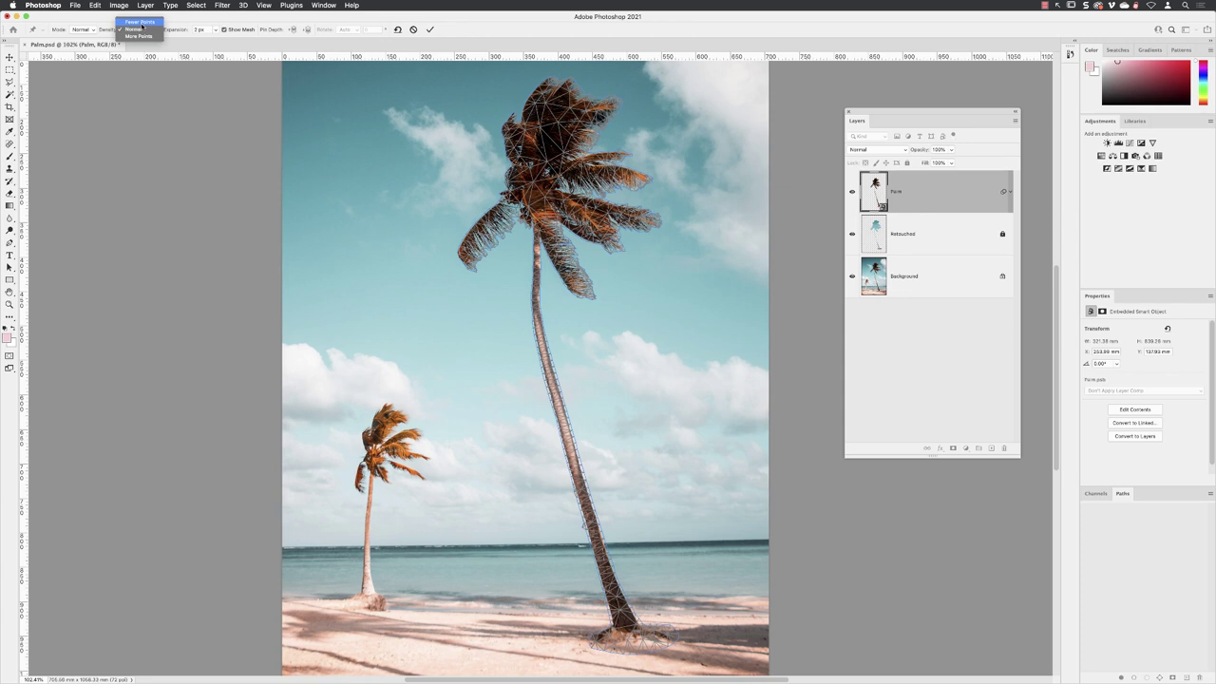
{"action": "left_click", "coordinate": [140, 22]}
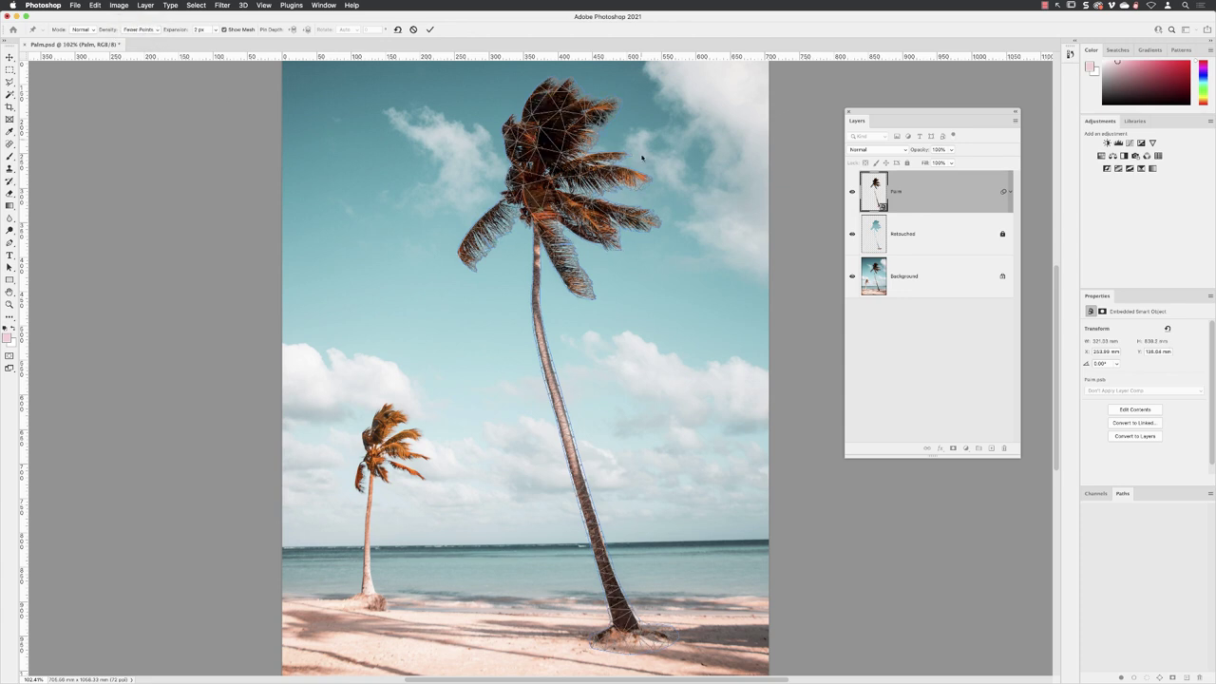
{"action": "left_click", "coordinate": [139, 29]}
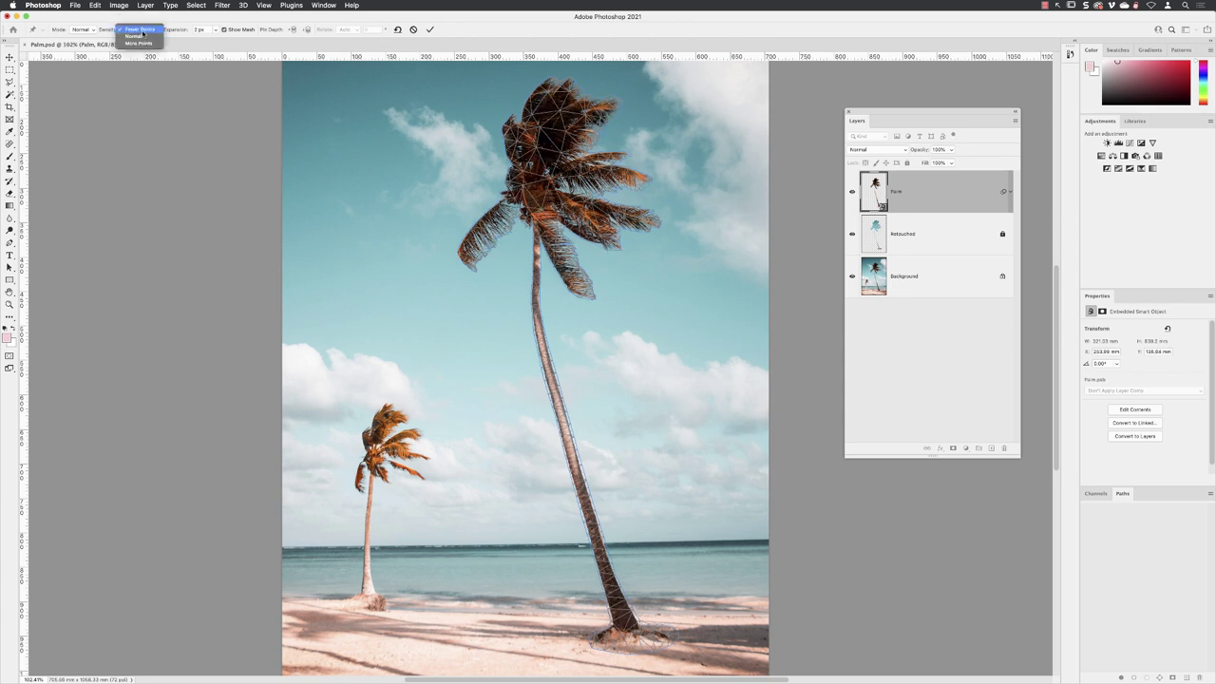
{"action": "left_click", "coordinate": [147, 44]}
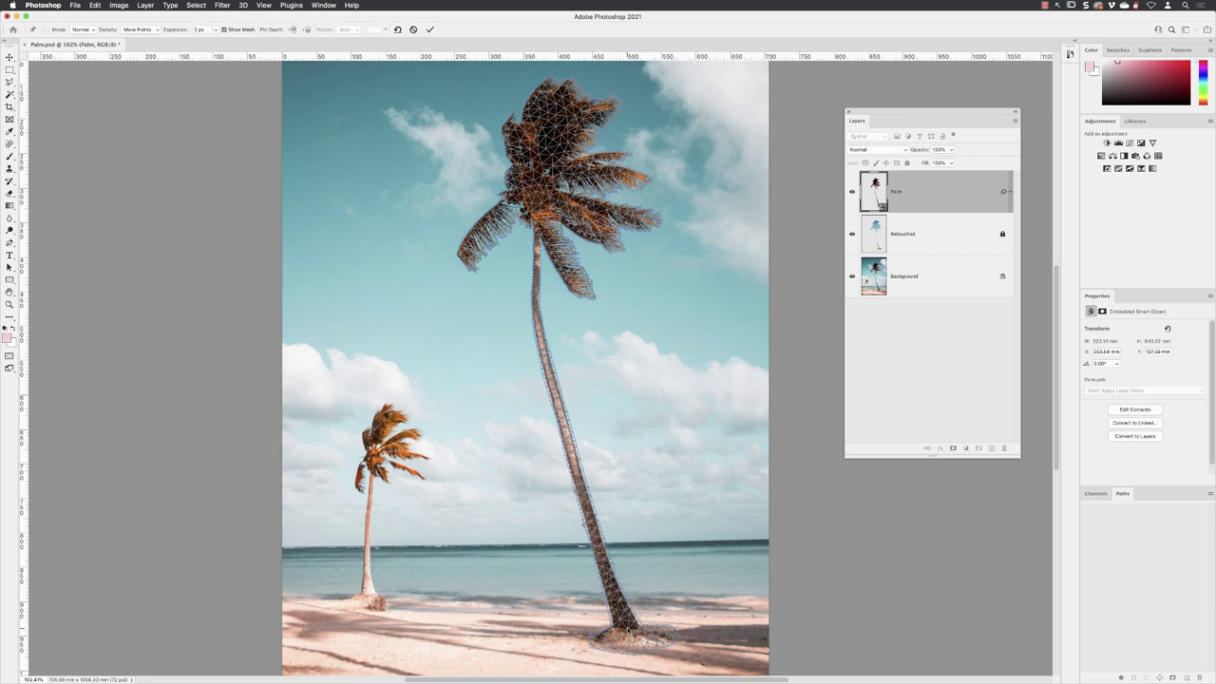
Step: Pin the palm at the trunk base, mid-trunk, upper trunk and near the top
{"action": "left_click", "coordinate": [627, 628]}
{"action": "scroll", "coordinate": [665, 630], "scroll_direction": "up", "scroll_amount": 10}
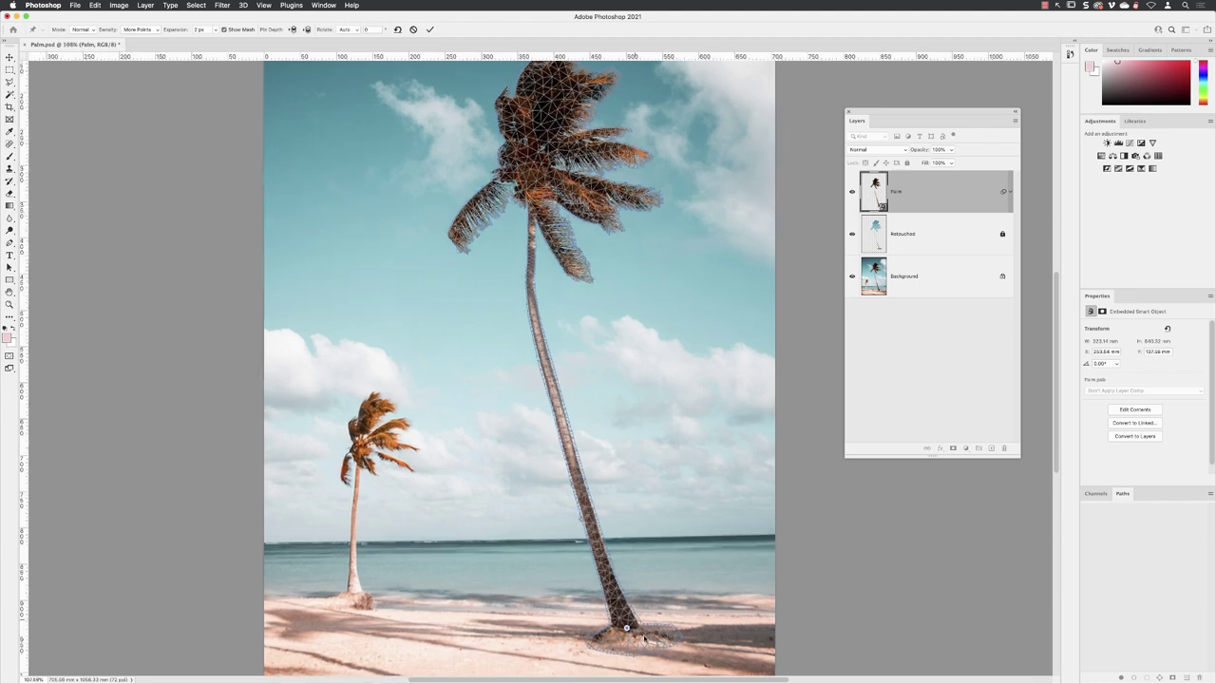
{"action": "scroll", "coordinate": [624, 538], "scroll_direction": "down", "scroll_amount": 5}
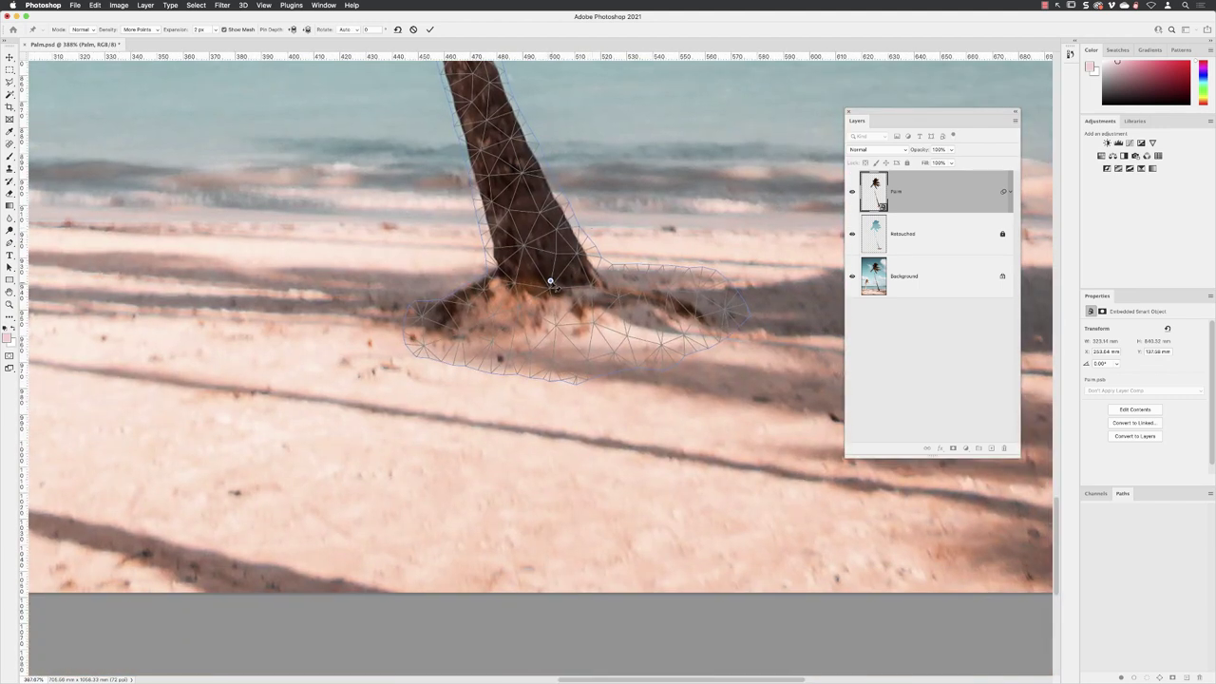
{"action": "scroll", "coordinate": [551, 282], "scroll_direction": "down", "scroll_amount": 8}
{"action": "scroll", "coordinate": [551, 282], "scroll_direction": "down", "scroll_amount": 2}
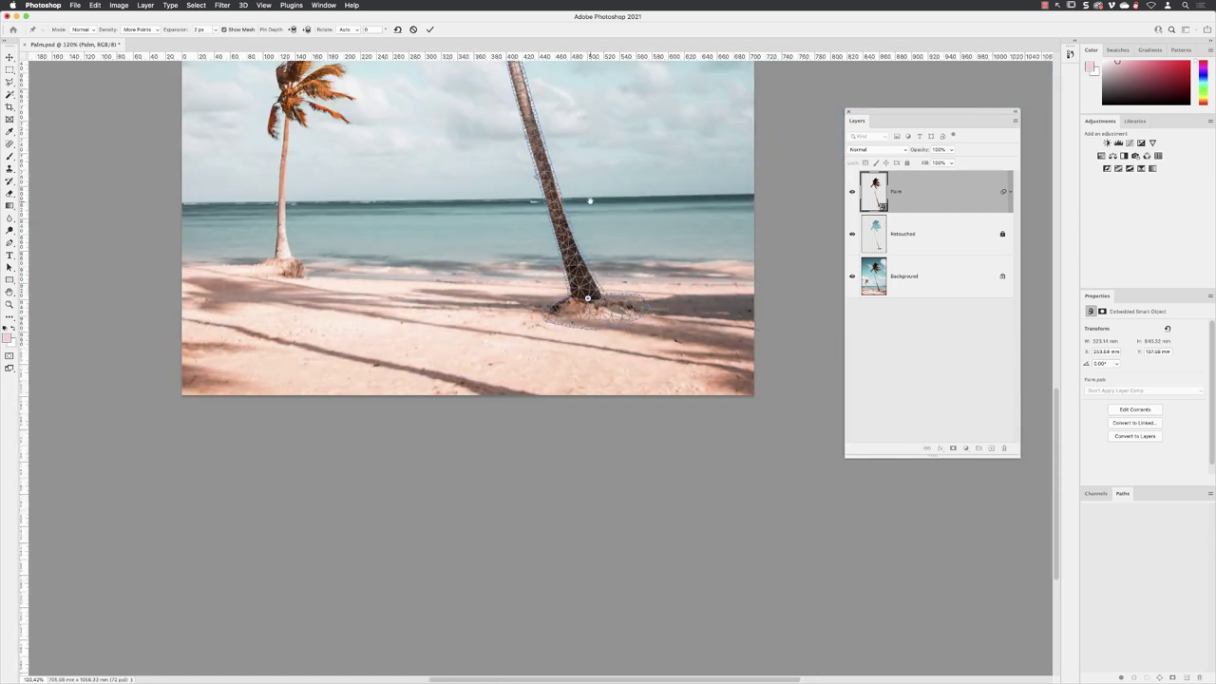
{"action": "scroll", "coordinate": [458, 314], "scroll_direction": "up", "scroll_amount": 4}
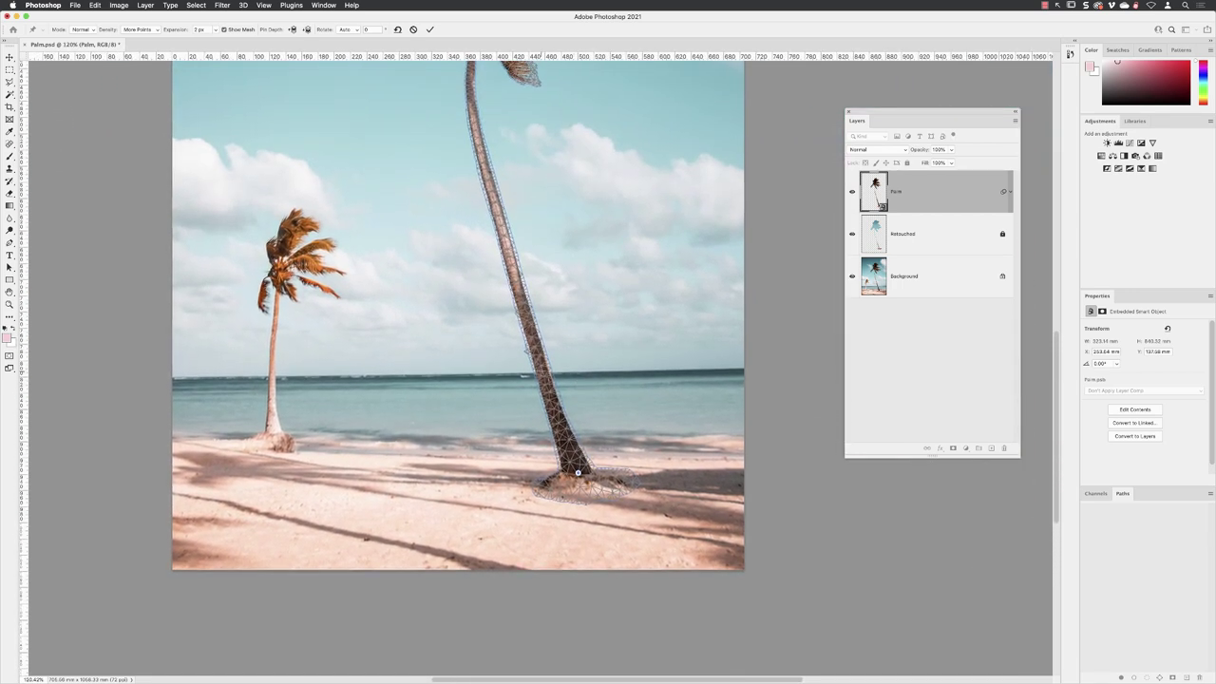
{"action": "left_click", "coordinate": [542, 371]}
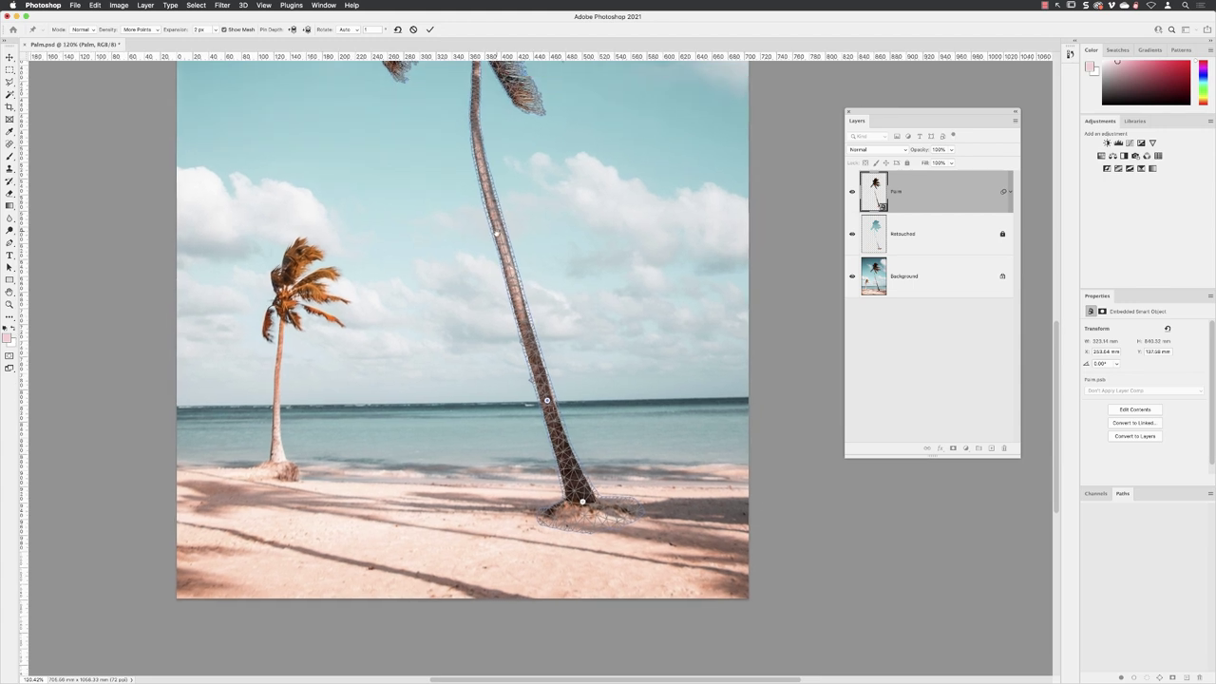
{"action": "scroll", "coordinate": [493, 202], "scroll_direction": "up", "scroll_amount": 4}
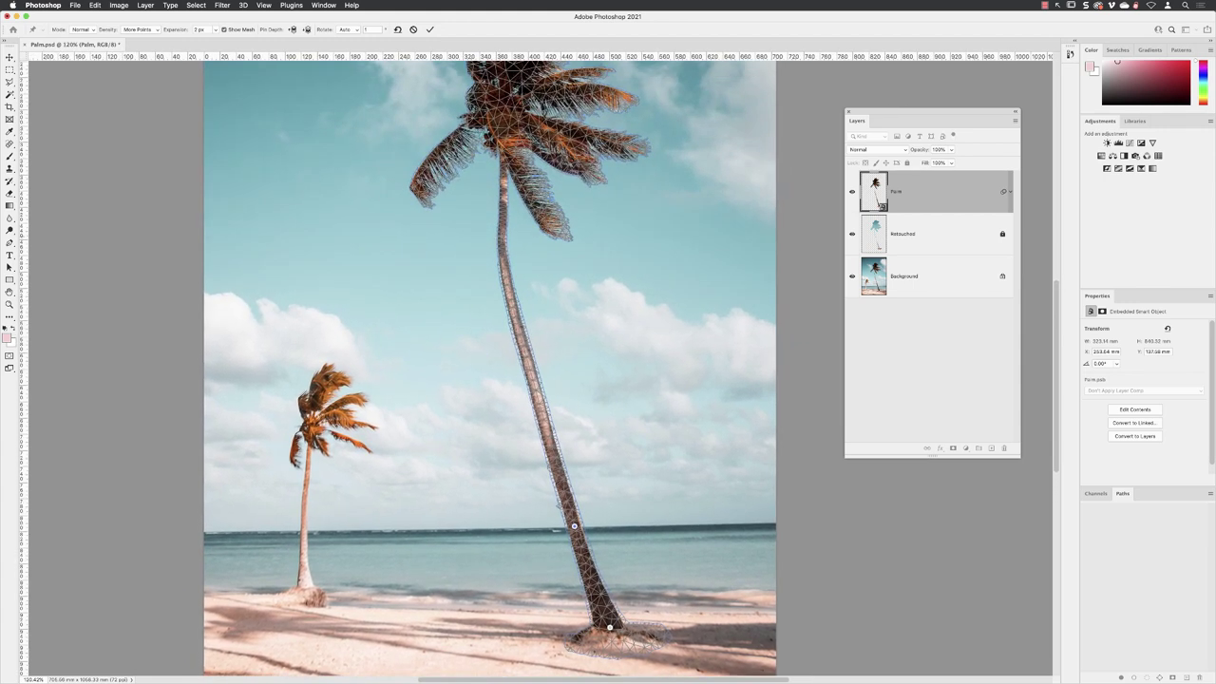
{"action": "left_click", "coordinate": [501, 236]}
{"action": "scroll", "coordinate": [547, 214], "scroll_direction": "up", "scroll_amount": 2}
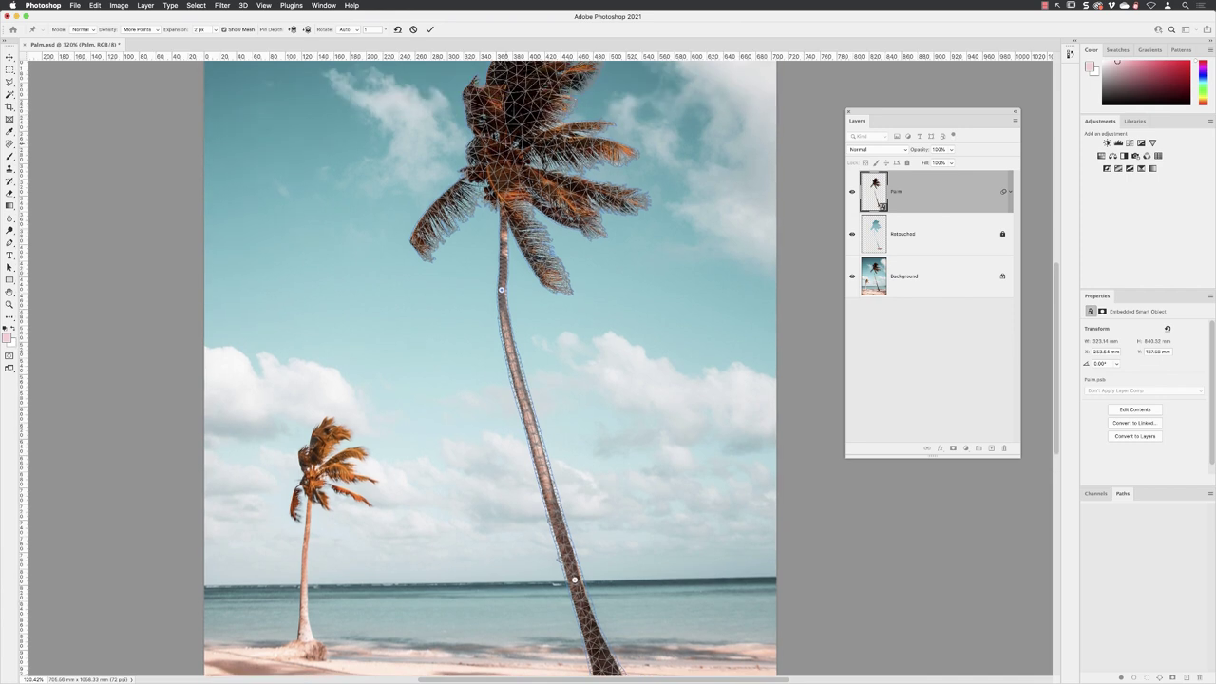
{"action": "left_click", "coordinate": [506, 144]}
{"action": "scroll", "coordinate": [509, 146], "scroll_direction": "up", "scroll_amount": 3}
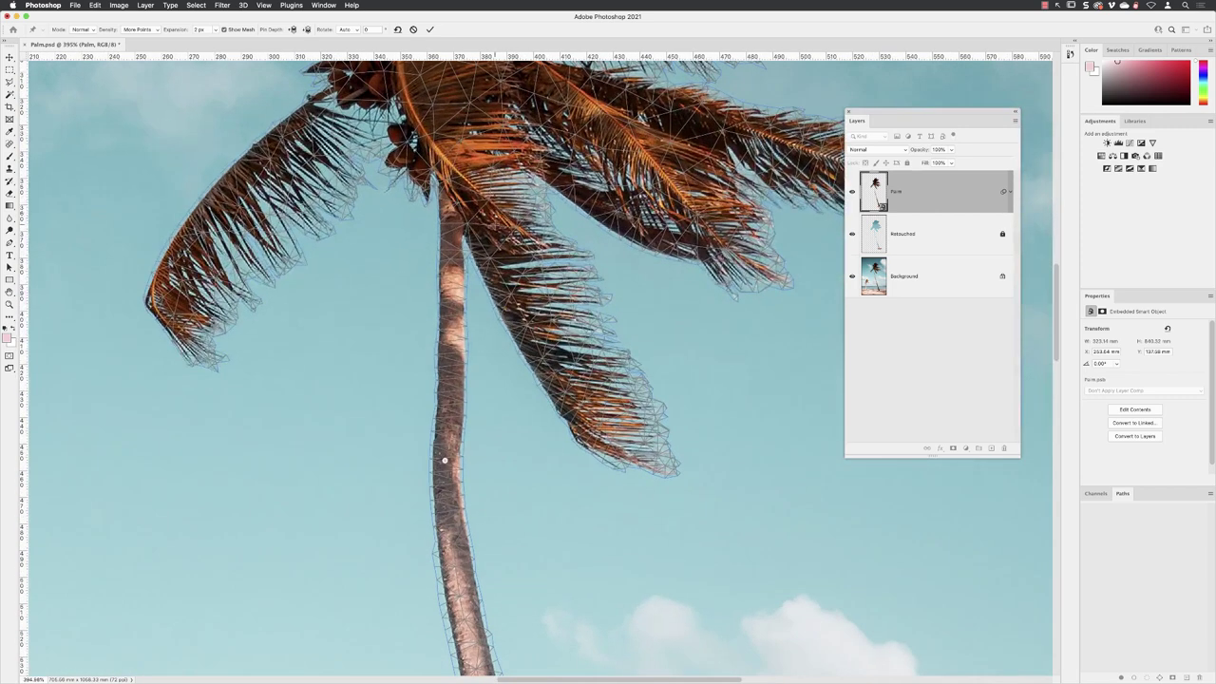
Step: Zoom in to inspect the mesh around the fronds, then zoom back out to about 106%
{"action": "scroll", "coordinate": [482, 249], "scroll_direction": "up", "scroll_amount": 3}
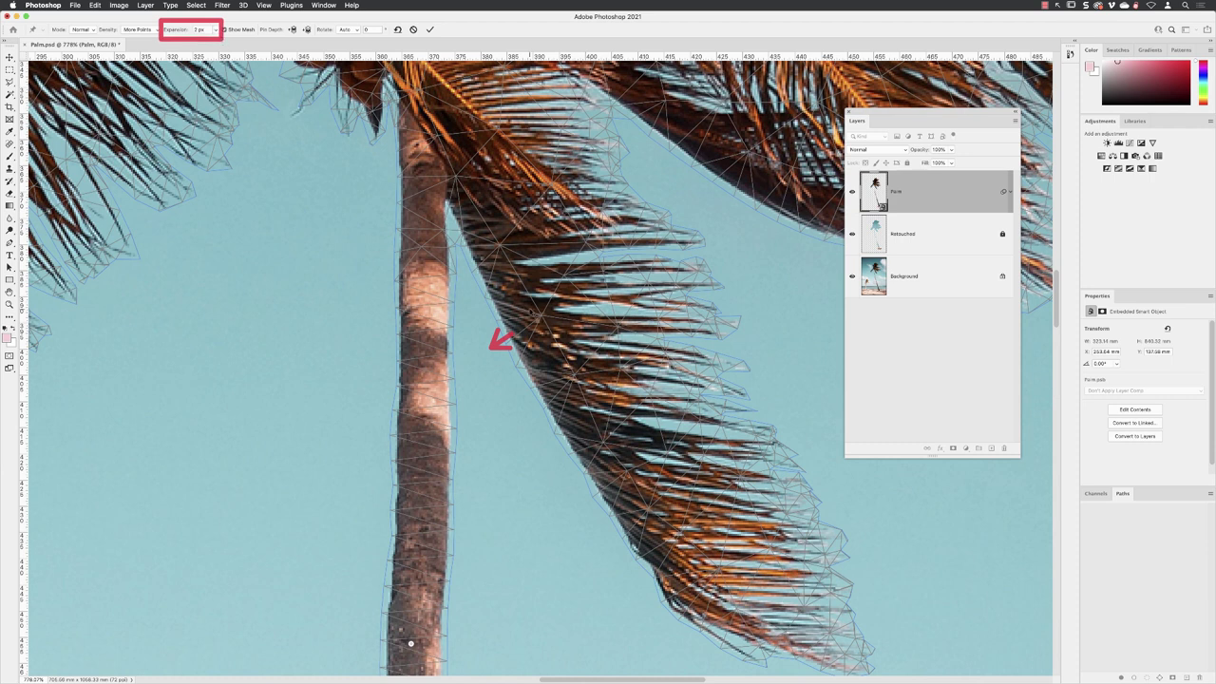
{"action": "scroll", "coordinate": [543, 361], "scroll_direction": "down", "scroll_amount": 8}
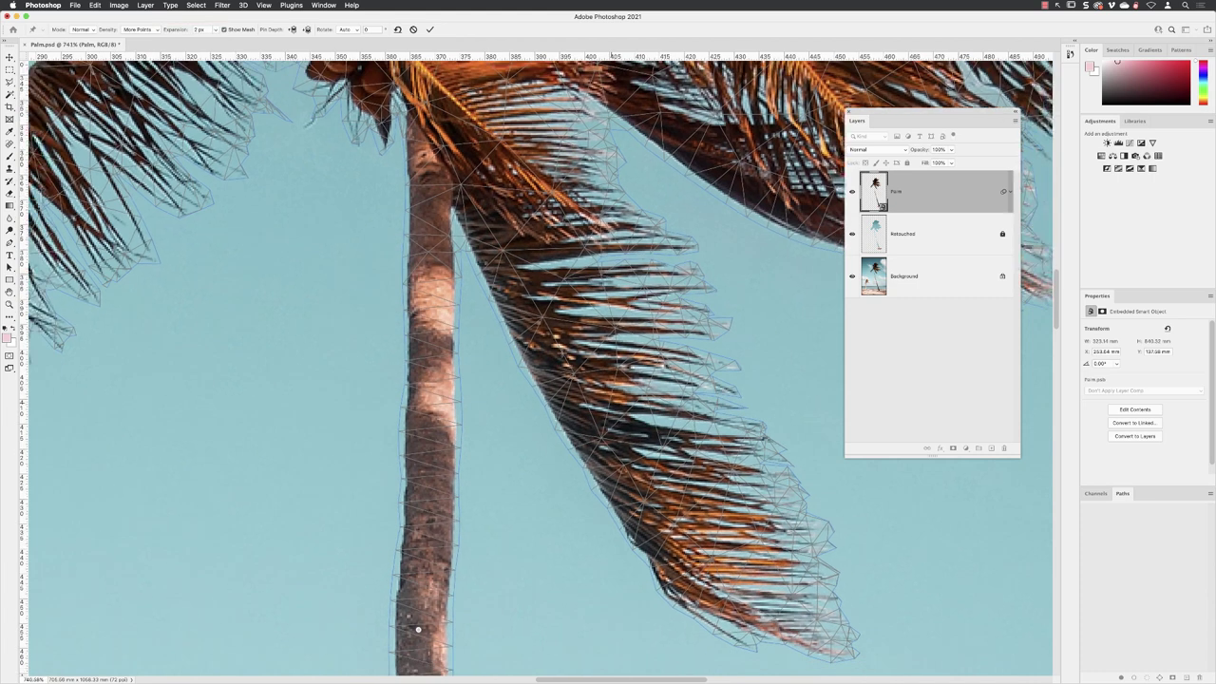
{"action": "scroll", "coordinate": [543, 361], "scroll_direction": "down", "scroll_amount": 4}
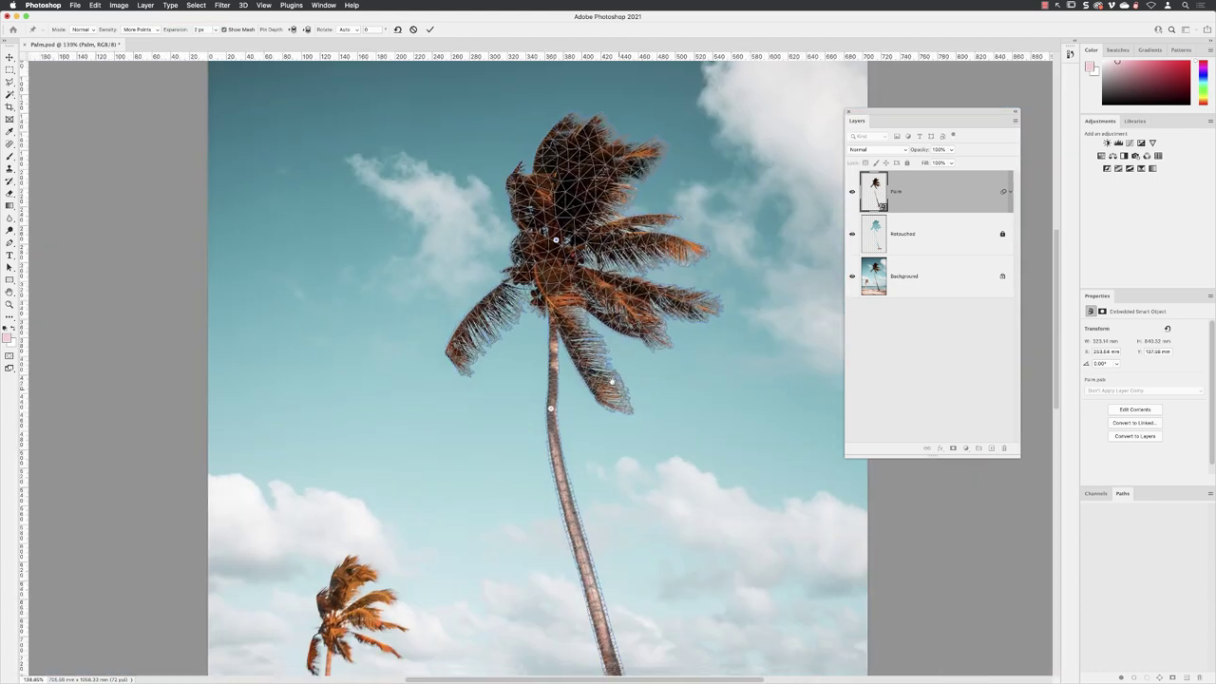
{"action": "scroll", "coordinate": [543, 361], "scroll_direction": "down", "scroll_amount": 1}
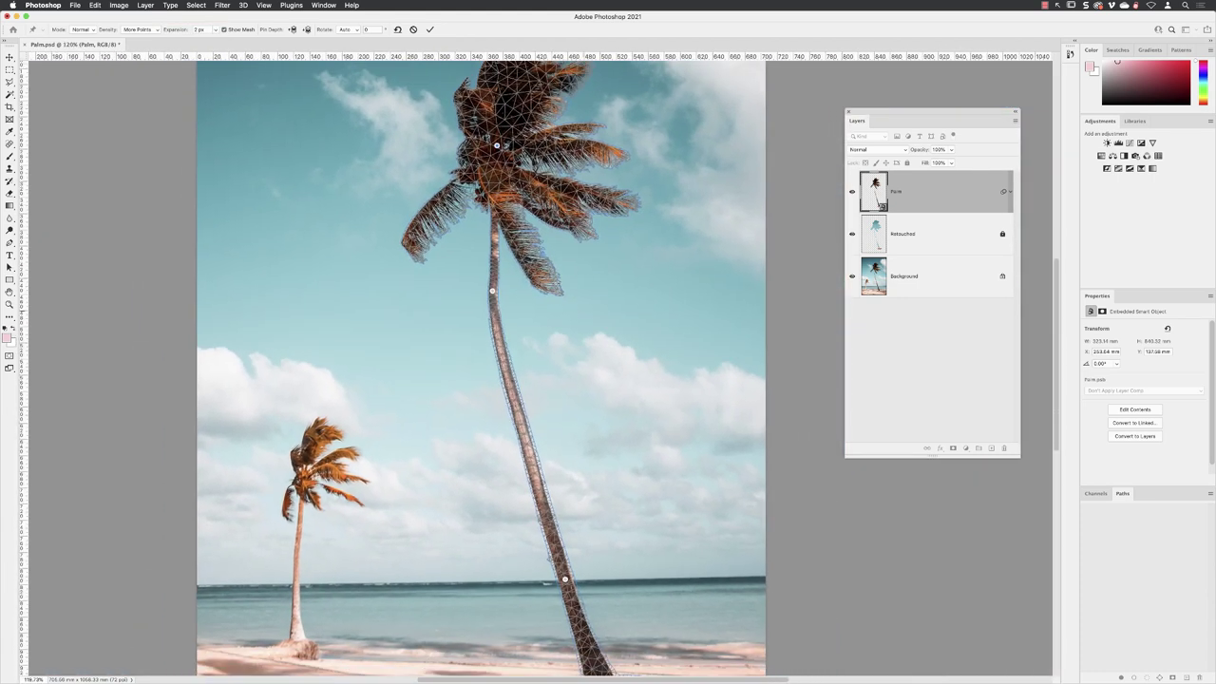
{"action": "scroll", "coordinate": [480, 364], "scroll_direction": "down", "scroll_amount": 1}
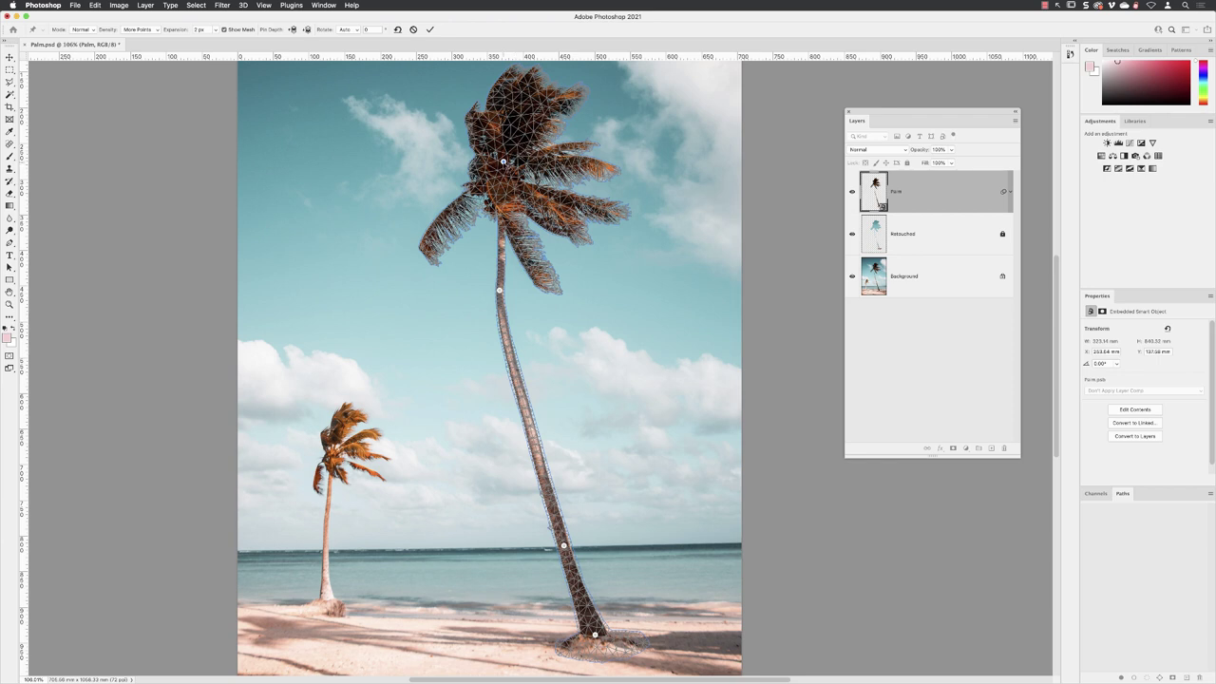
Step: Drag the crown pin left and give a trunk pin a Fixed rotation of about -18°
{"action": "left_click_drag", "start_coordinate": [504, 162], "coordinate": [463, 166]}
{"action": "left_click", "coordinate": [499, 291]}
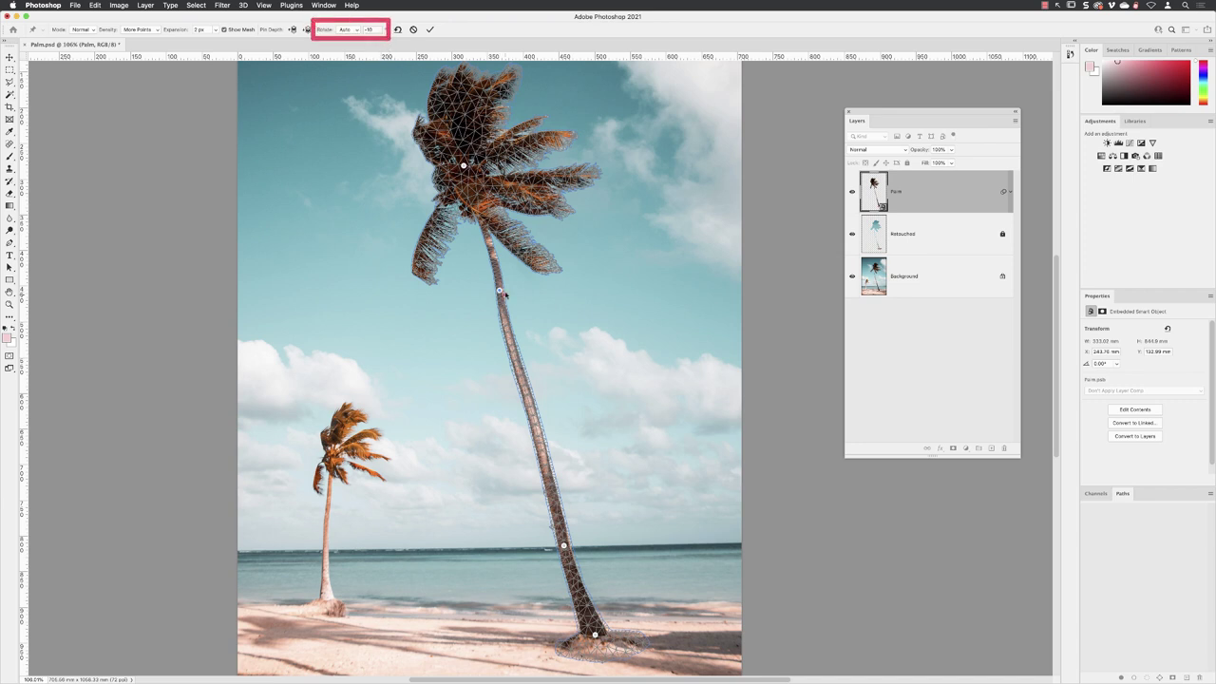
{"action": "left_click", "coordinate": [375, 29]}
{"action": "key", "text": "Down"}
{"action": "key", "text": "Down"}
{"action": "key", "text": "Down"}
{"action": "key", "text": "Down"}
{"action": "key", "text": "Down"}
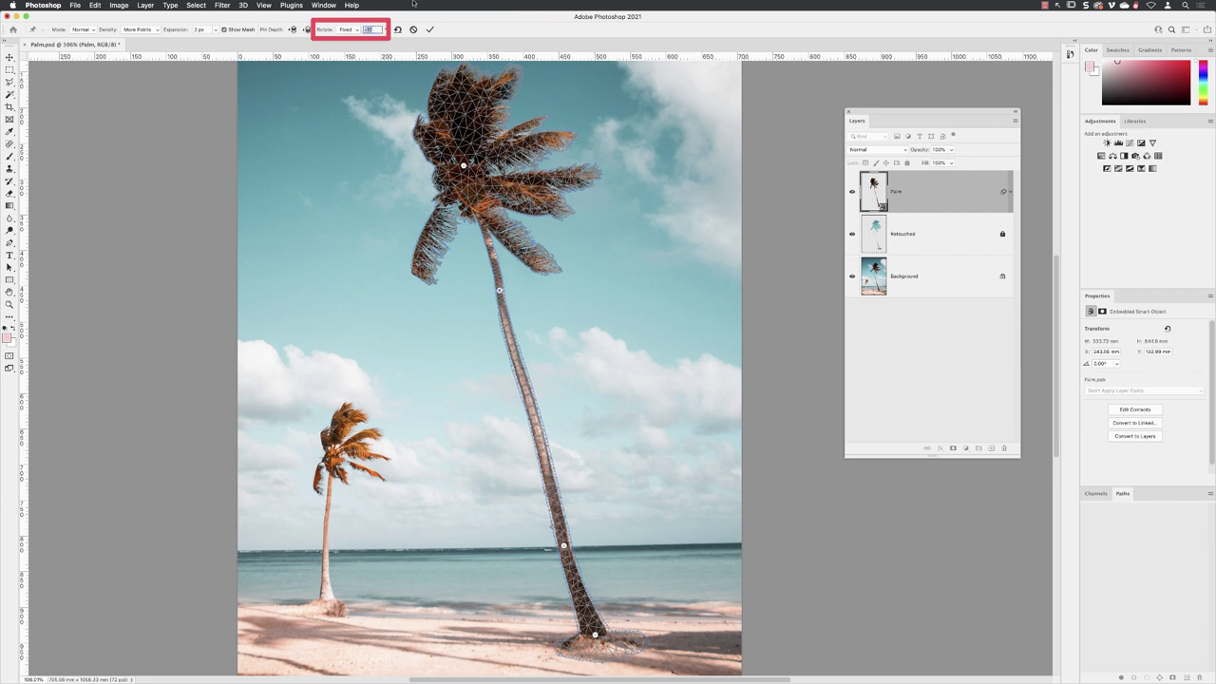
{"action": "key", "text": "Down"}
{"action": "key", "text": "Down"}
{"action": "key", "text": "Down"}
{"action": "key", "text": "Down"}
{"action": "key", "text": "Down"}
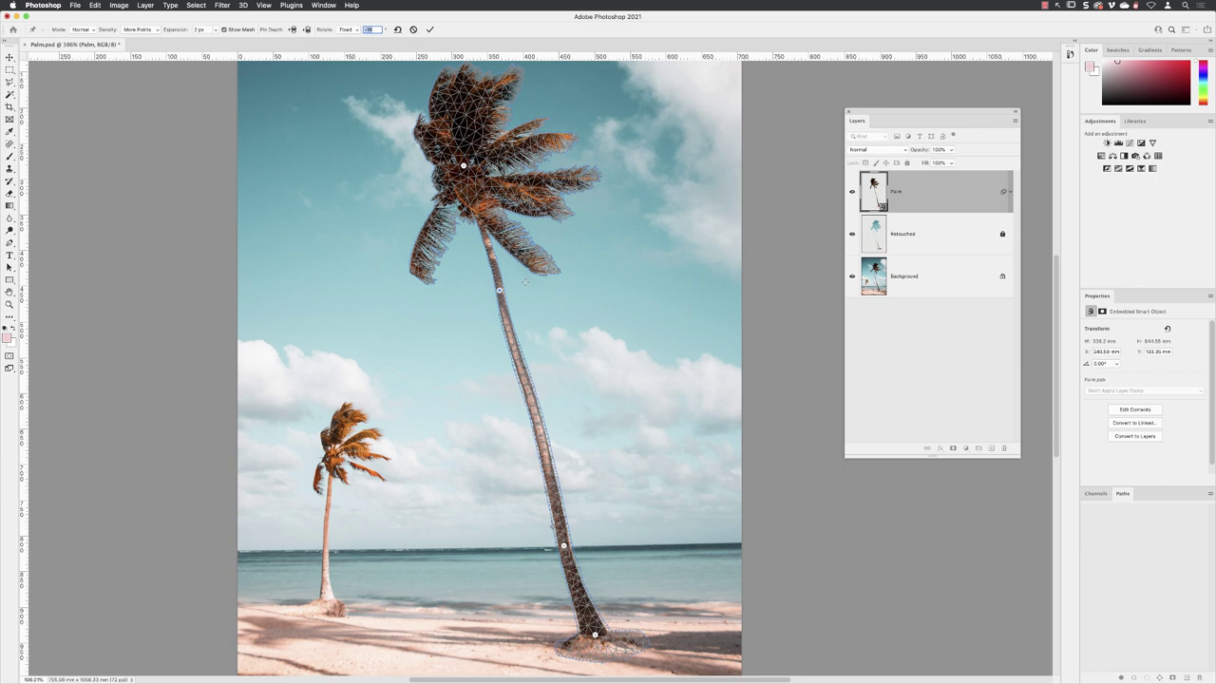
Step: Commit the warp, toggle the Puppet Warp smart filter off and on, then reopen and cancel it
{"action": "left_click", "coordinate": [429, 29]}
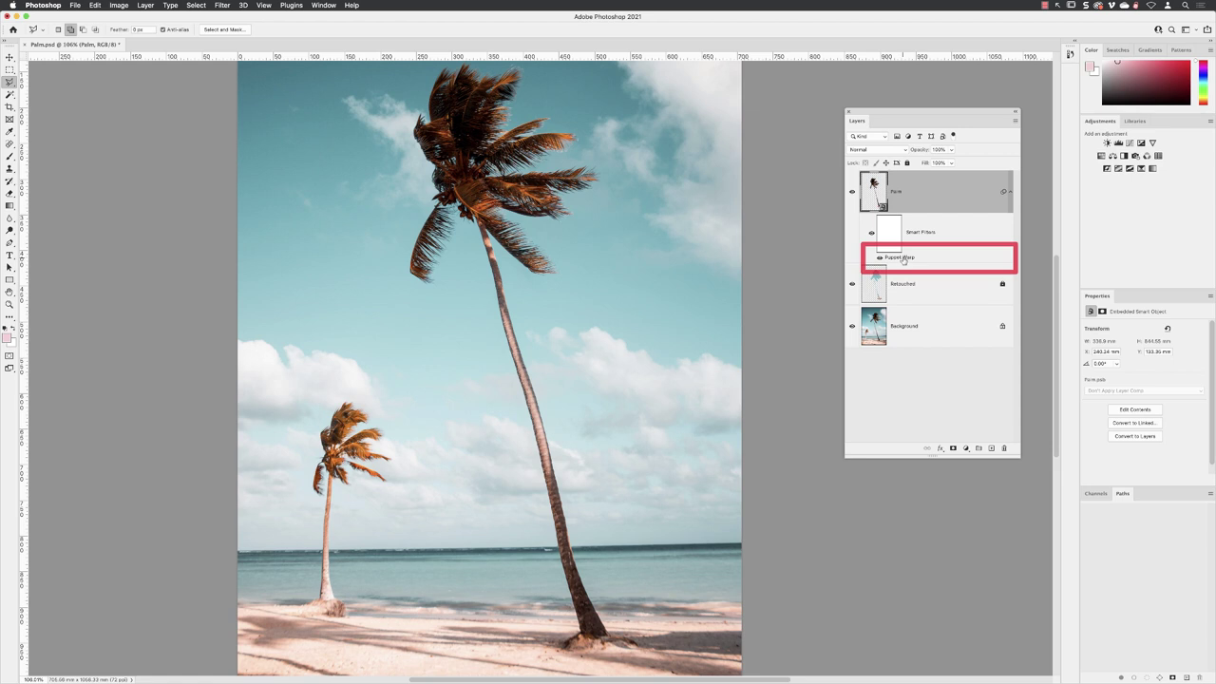
{"action": "left_click", "coordinate": [879, 257]}
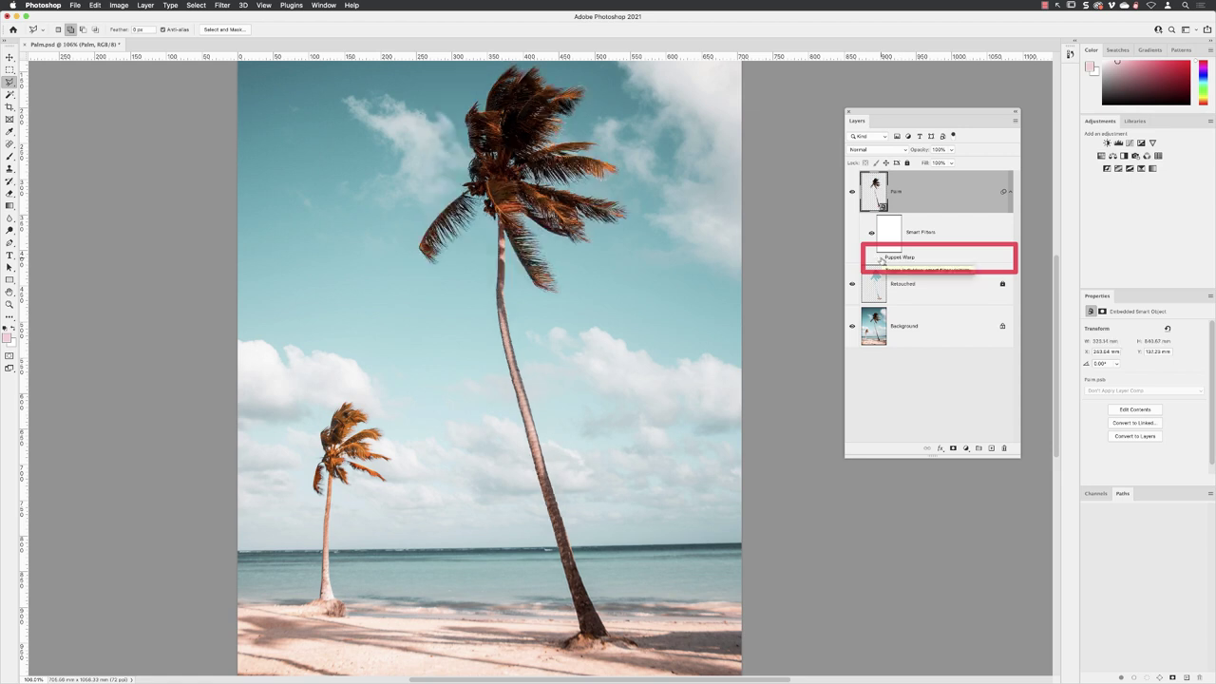
{"action": "left_click", "coordinate": [879, 257]}
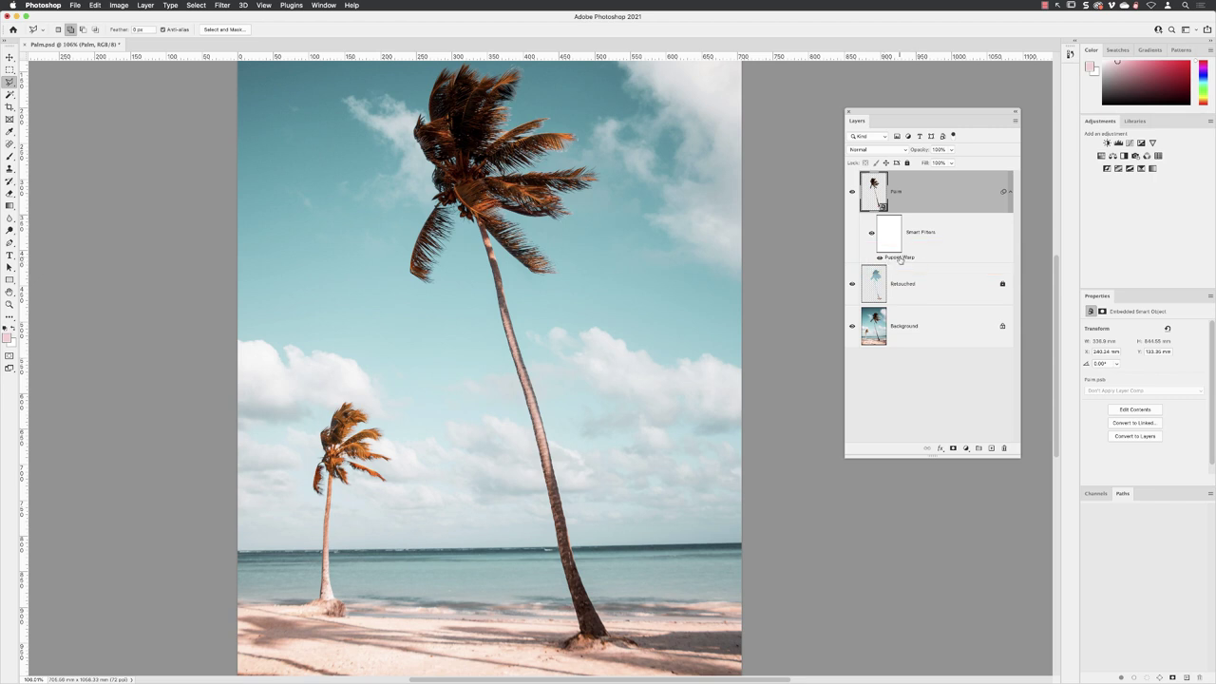
{"action": "double_click", "coordinate": [900, 258]}
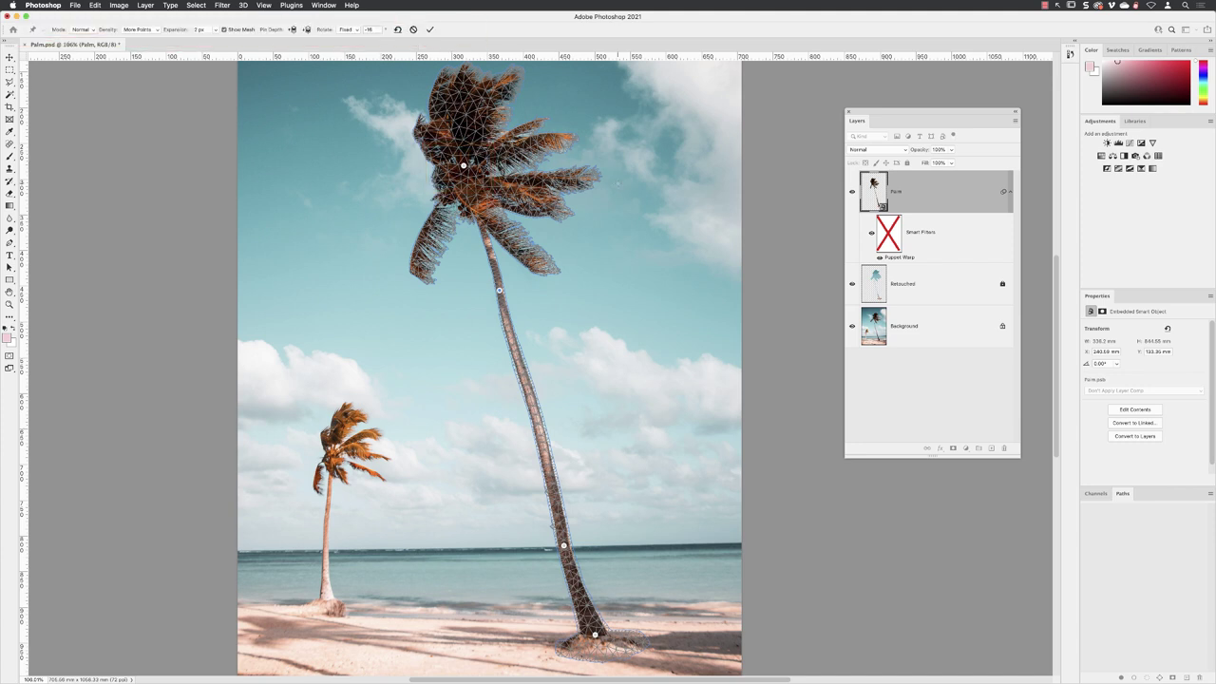
{"action": "left_click", "coordinate": [412, 29]}
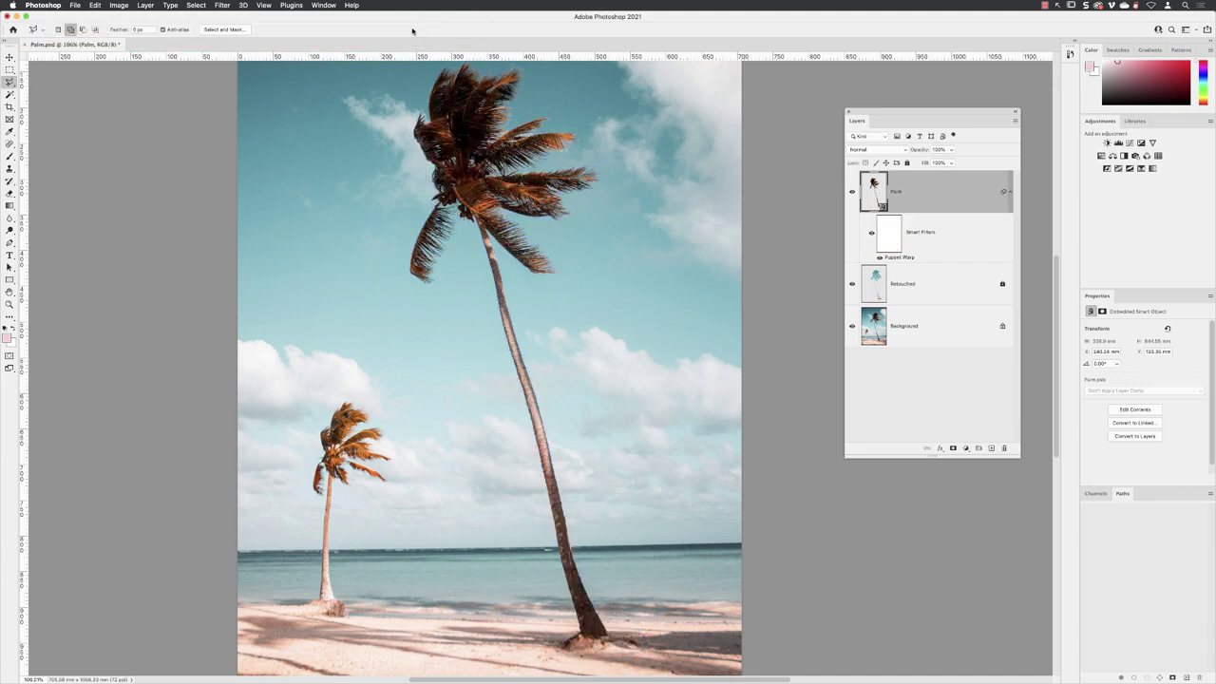
Step: Save the document with File > Save
{"action": "left_click", "coordinate": [74, 5]}
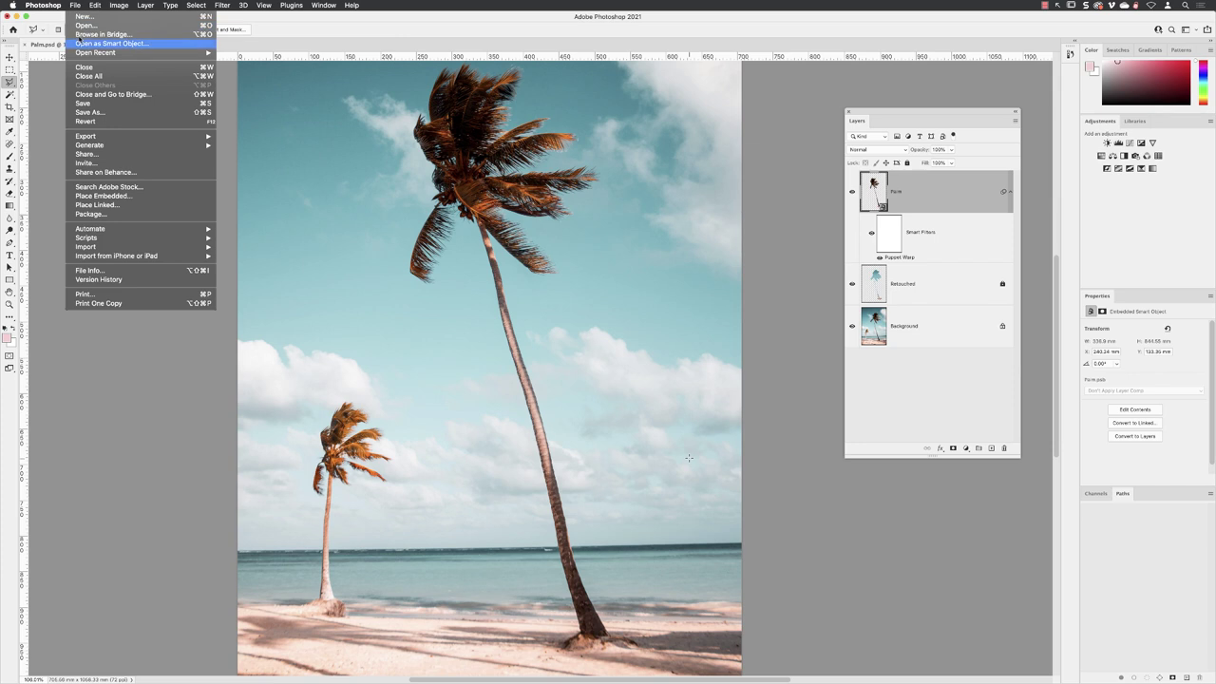
{"action": "left_click", "coordinate": [93, 103]}
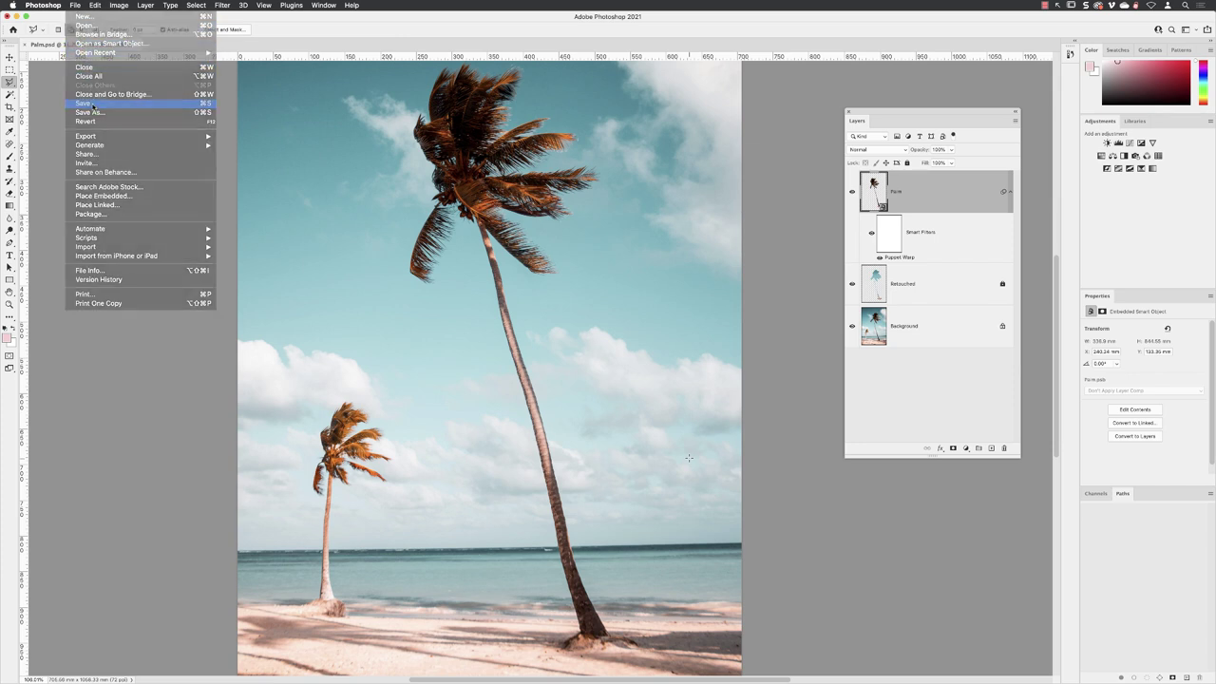